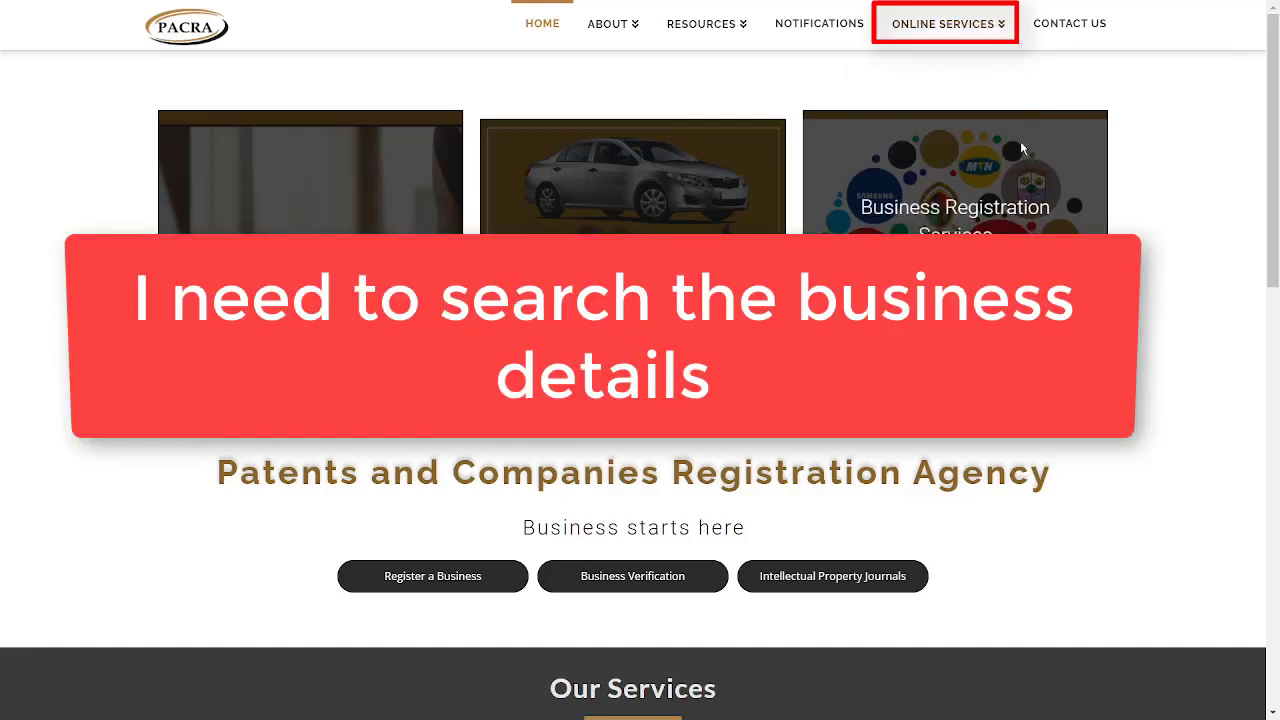
Look up the company in PACRA's Business Search Tool and copy its 12-digit business ID number.
mouse_move(951, 35)
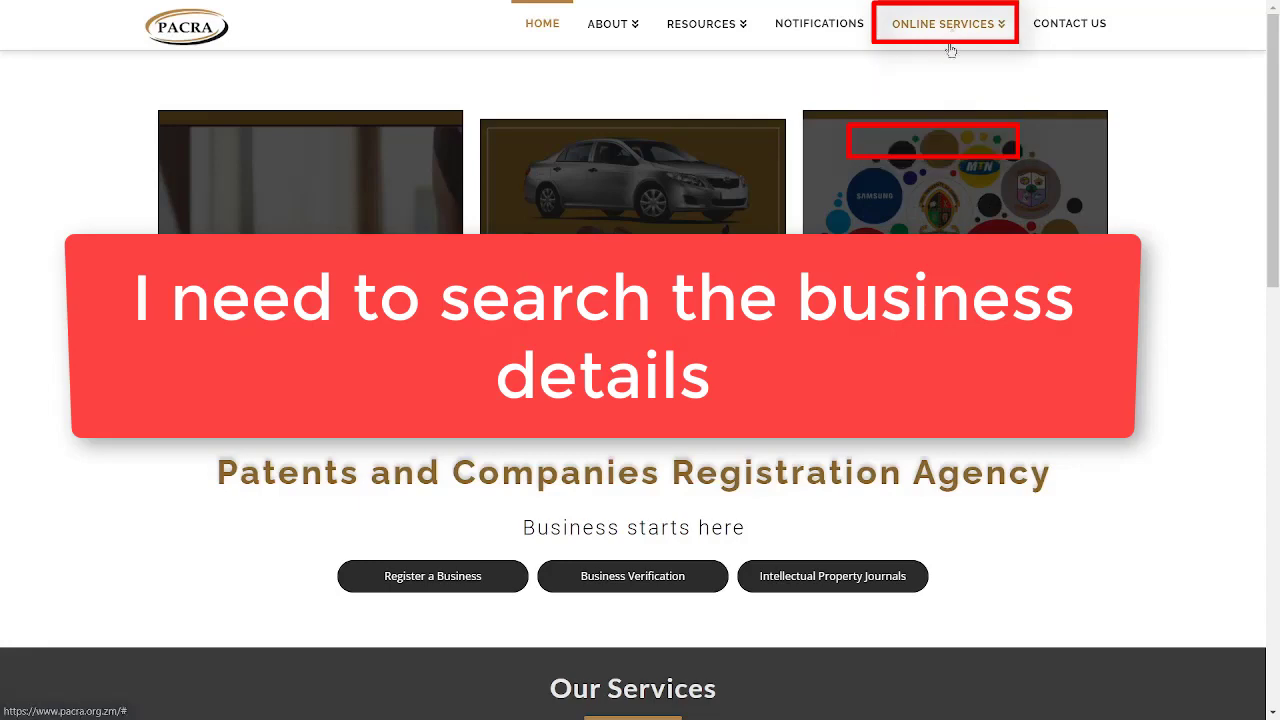
left_click(910, 214)
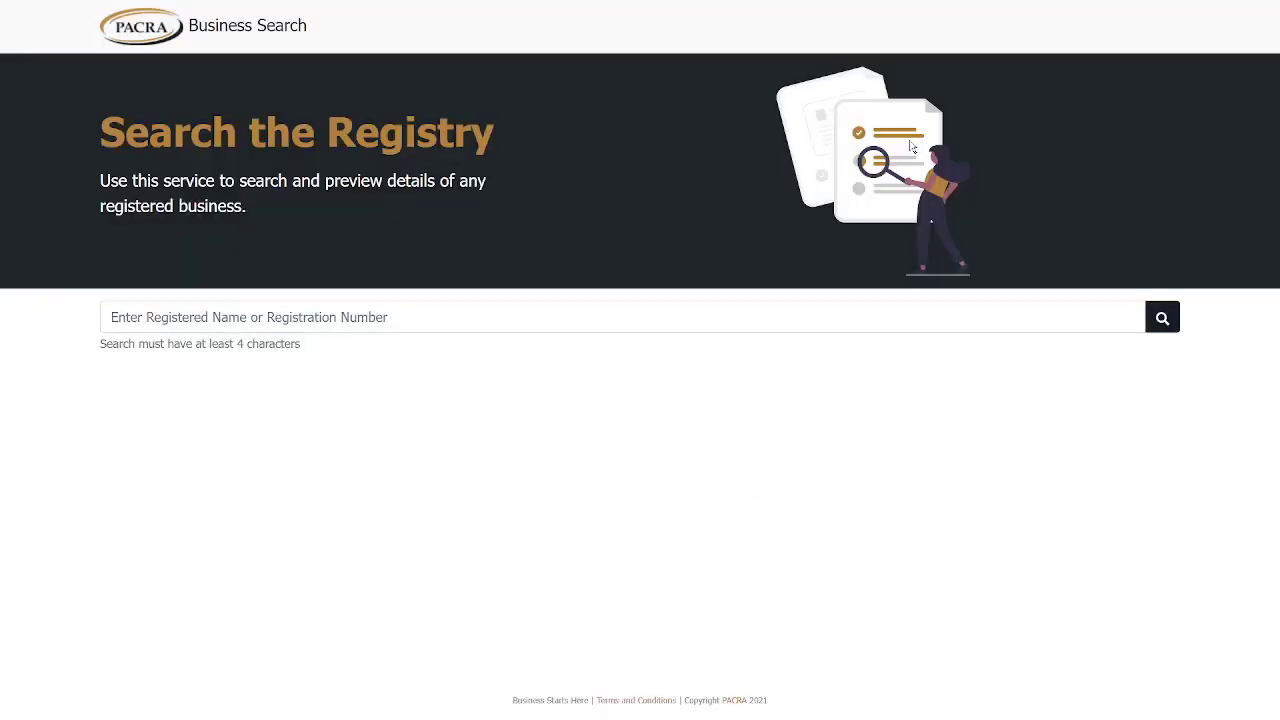
left_click(442, 315)
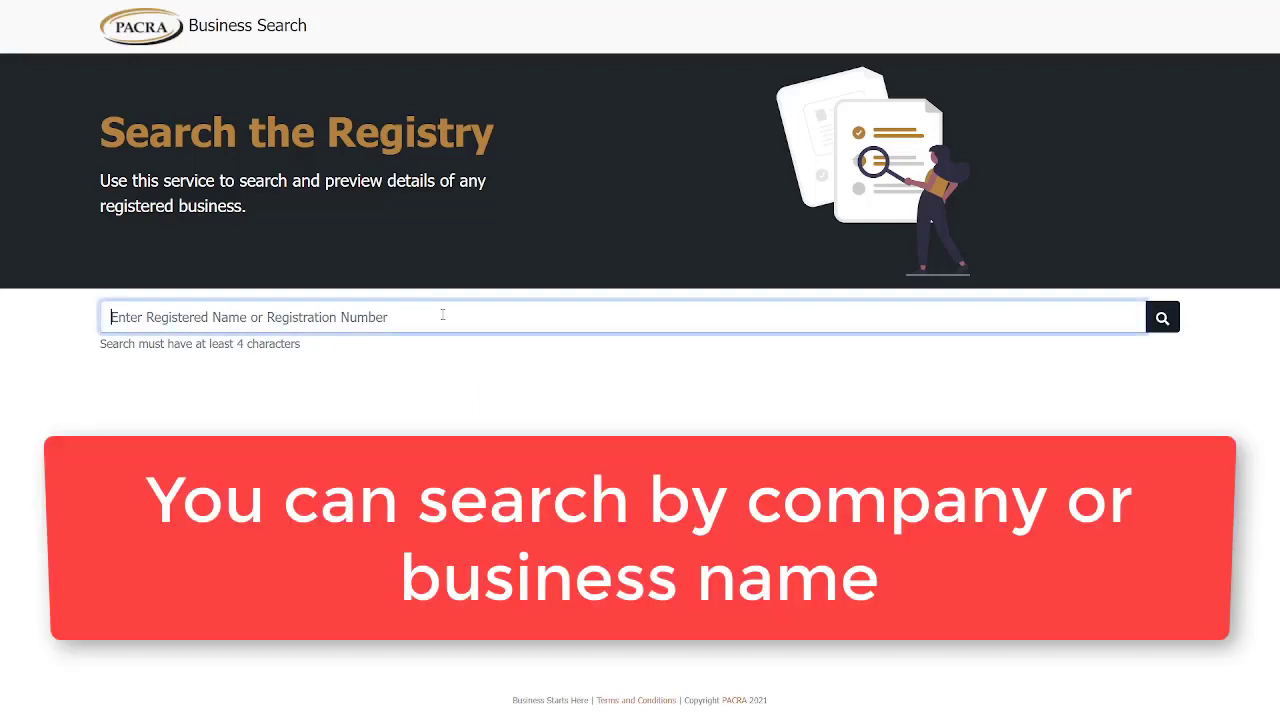
type("pacra")
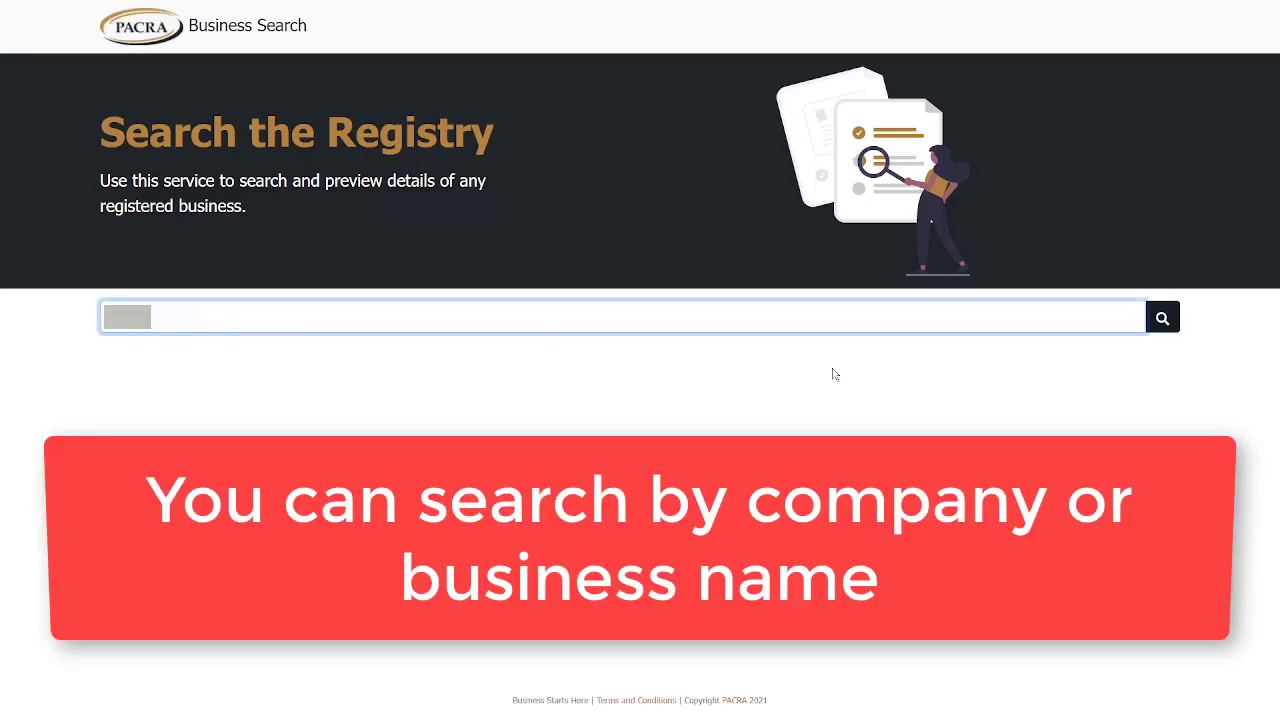
left_click(1162, 318)
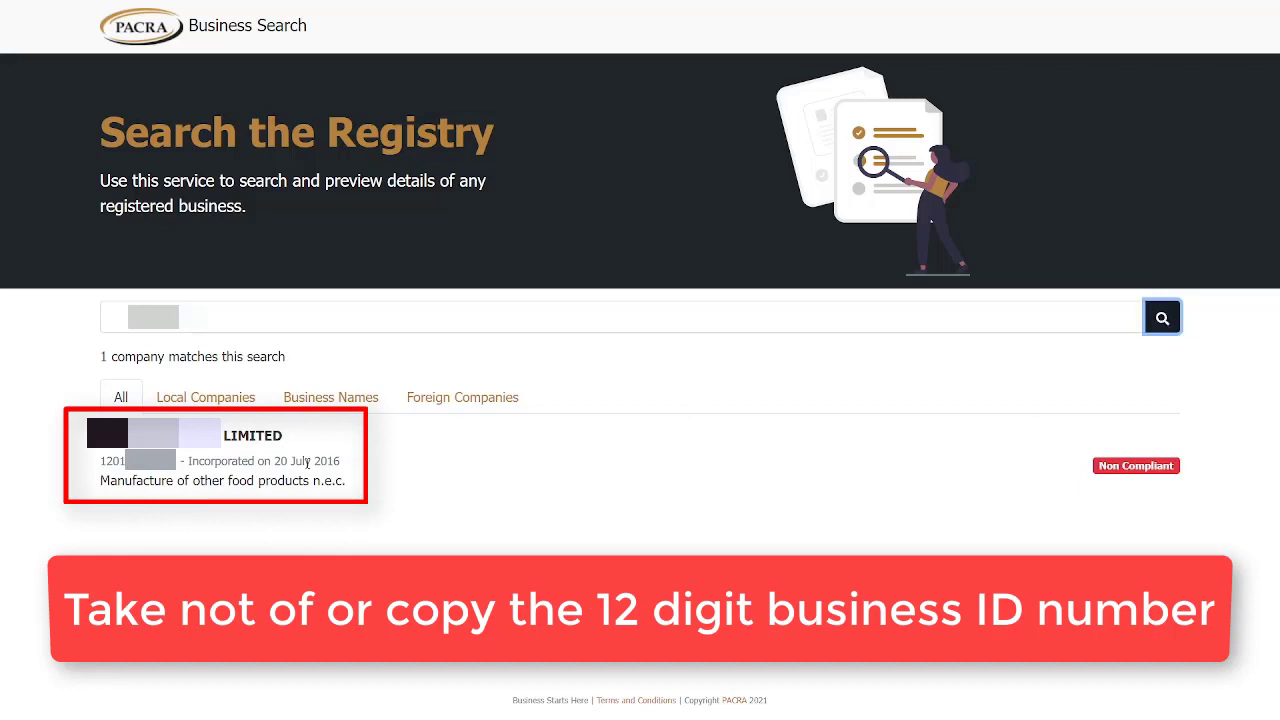
double_click(140, 461)
key("ctrl+c")
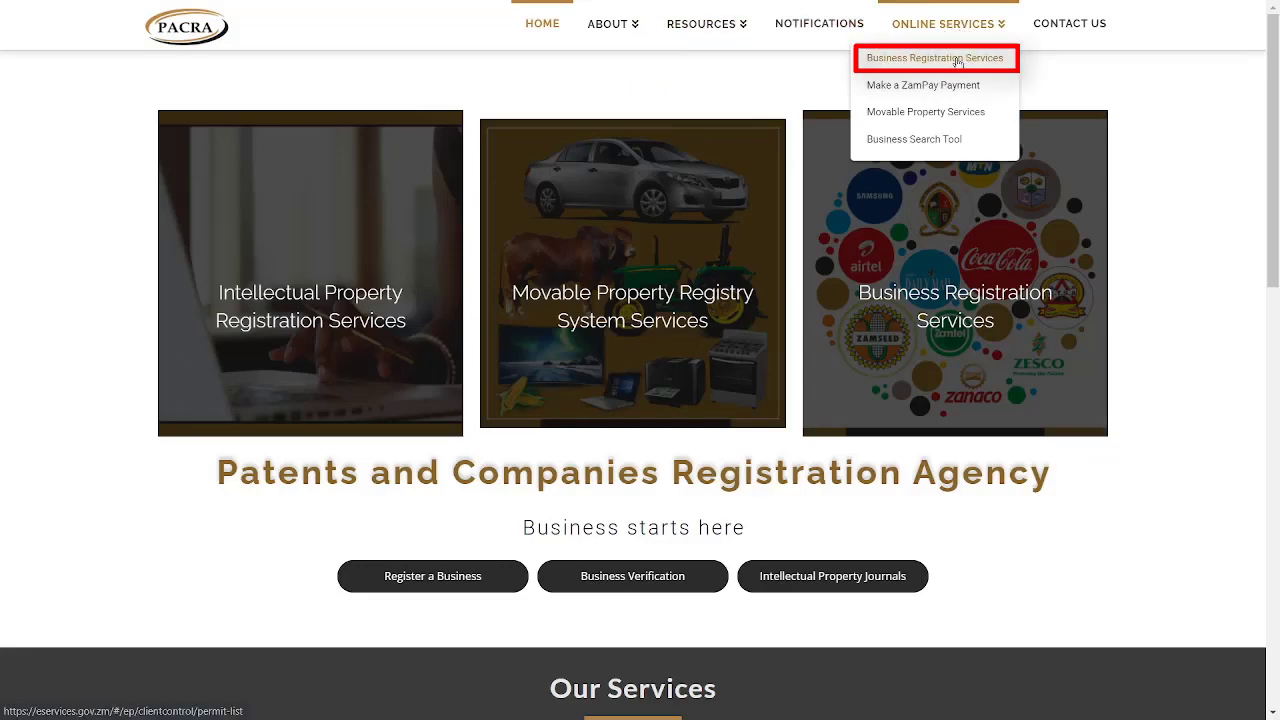
Open PACRA's Business Registration Services and start a No-Change Annual Return application from My Workplace.
left_click(957, 59)
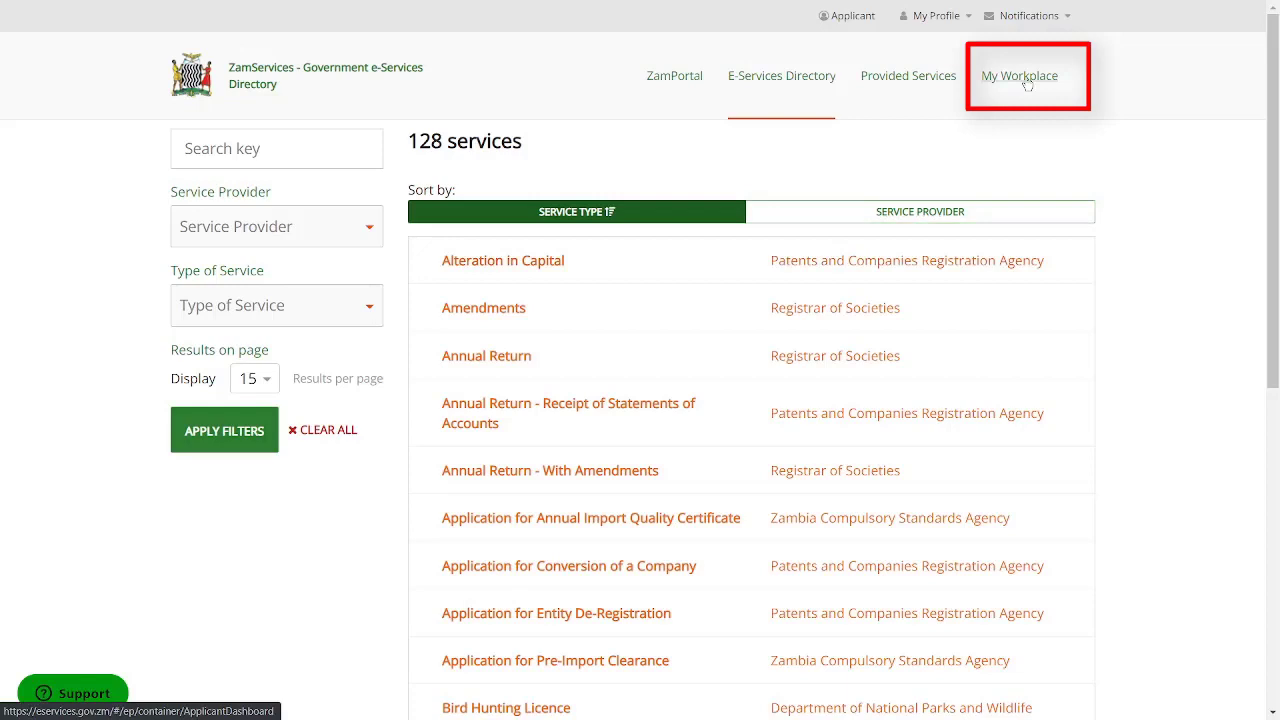
left_click(1027, 85)
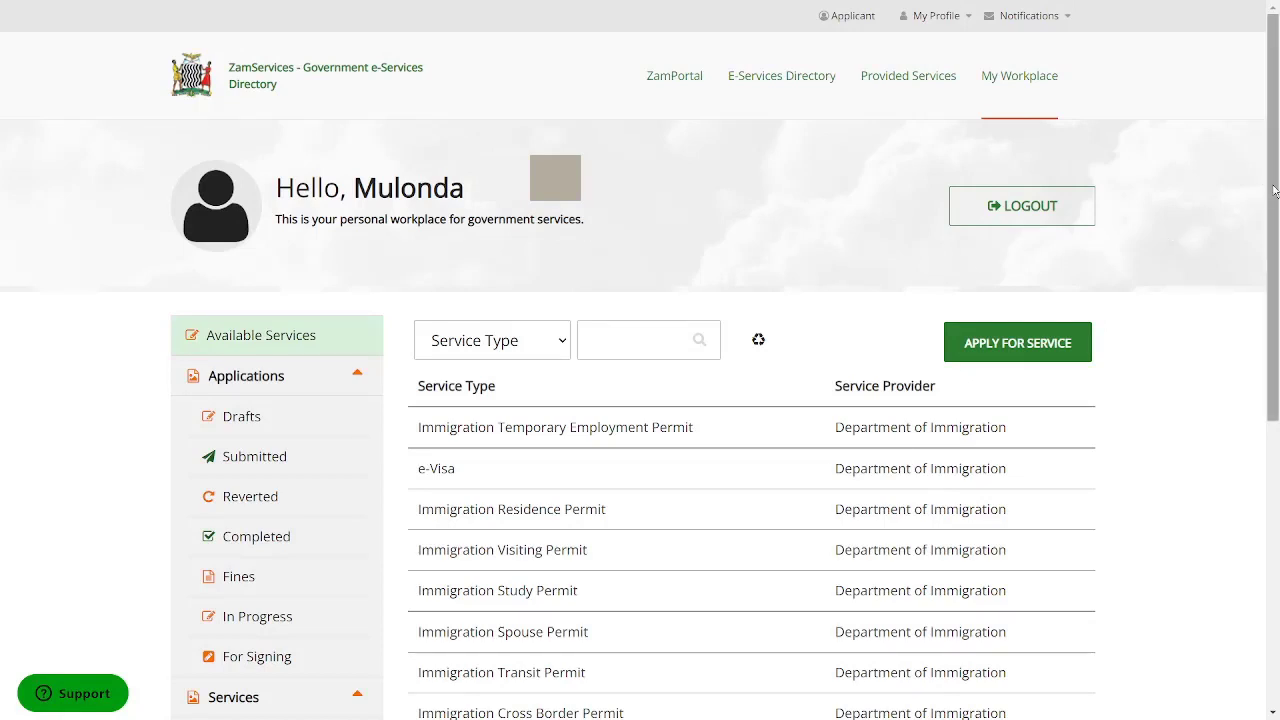
scroll(1169, 449, "down", 3)
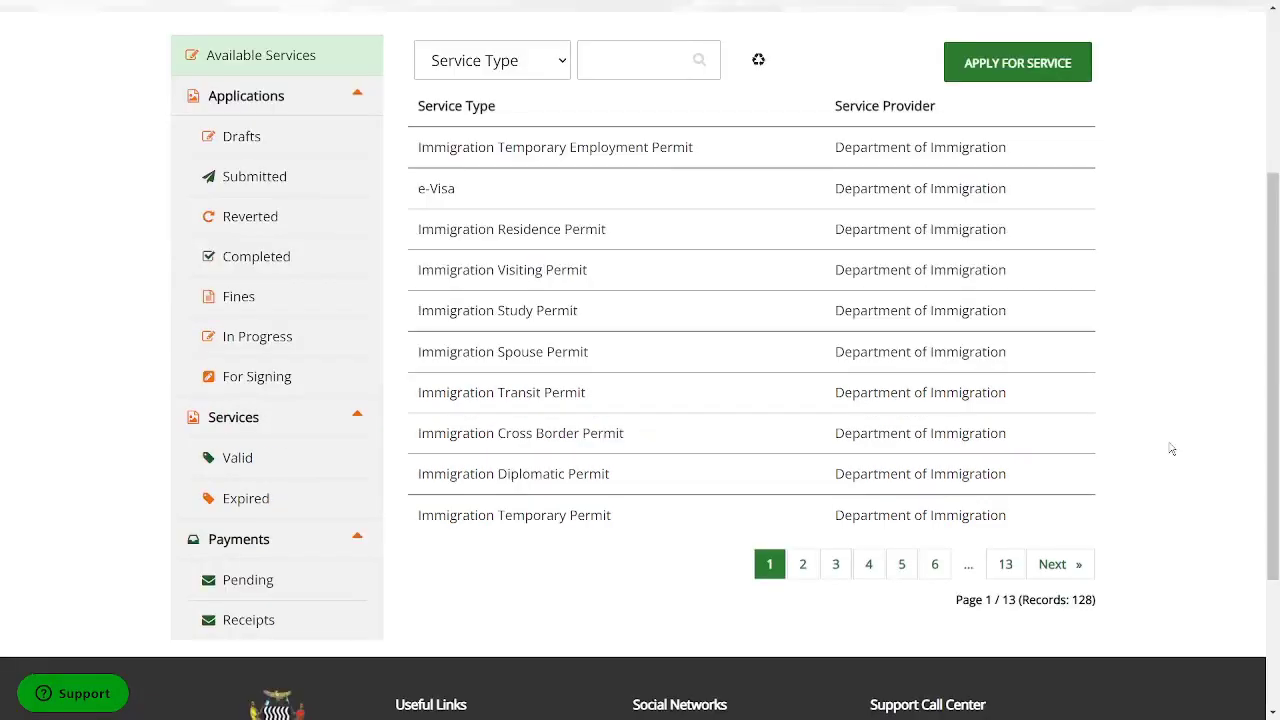
left_click(935, 566)
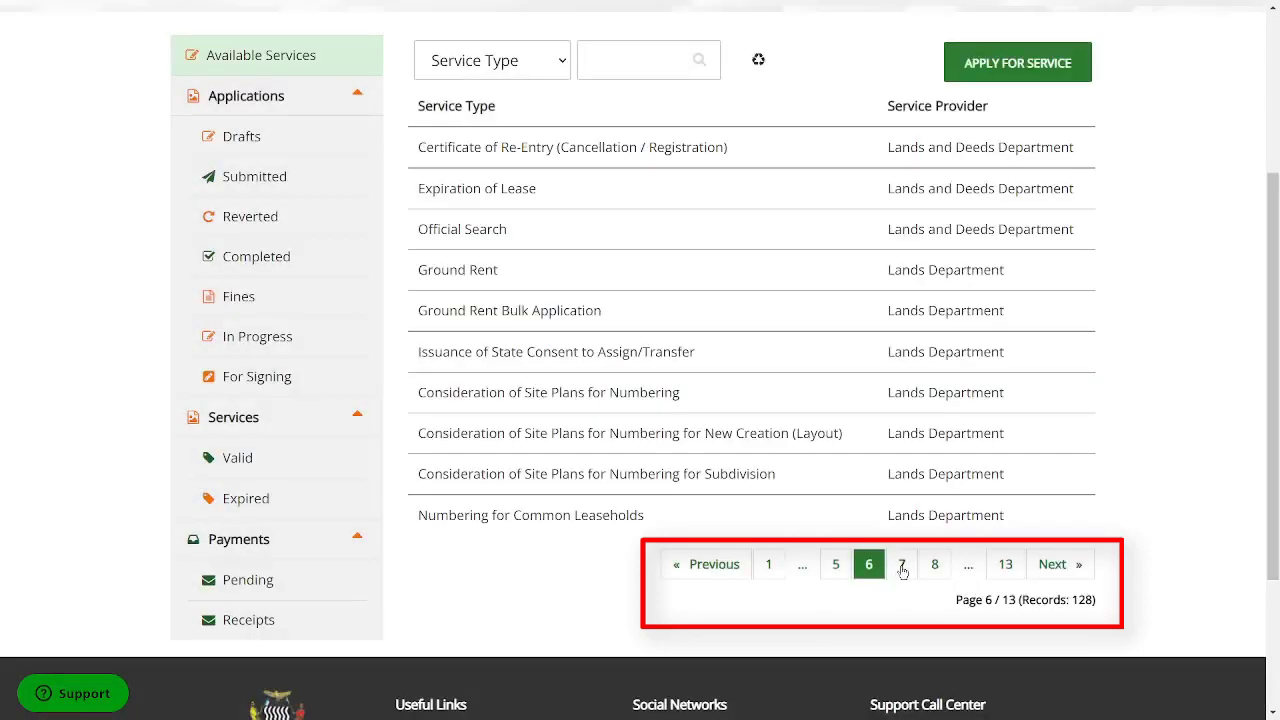
left_click(902, 566)
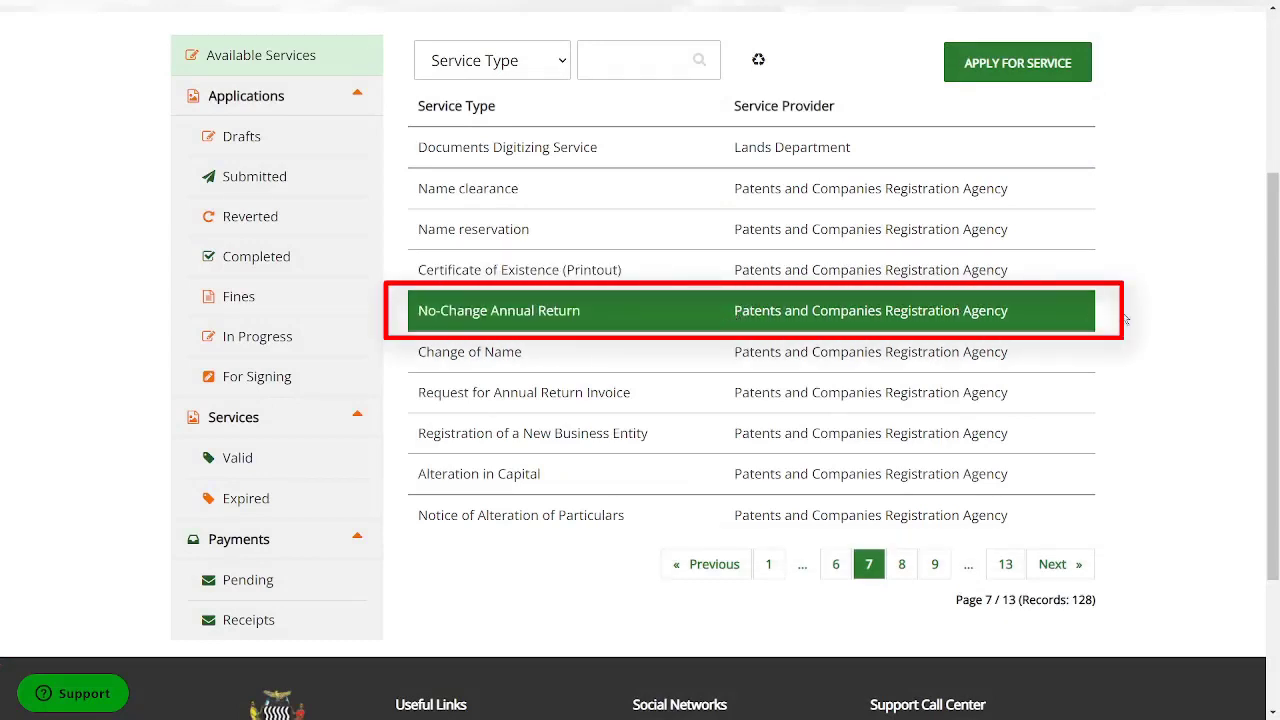
left_click(1078, 73)
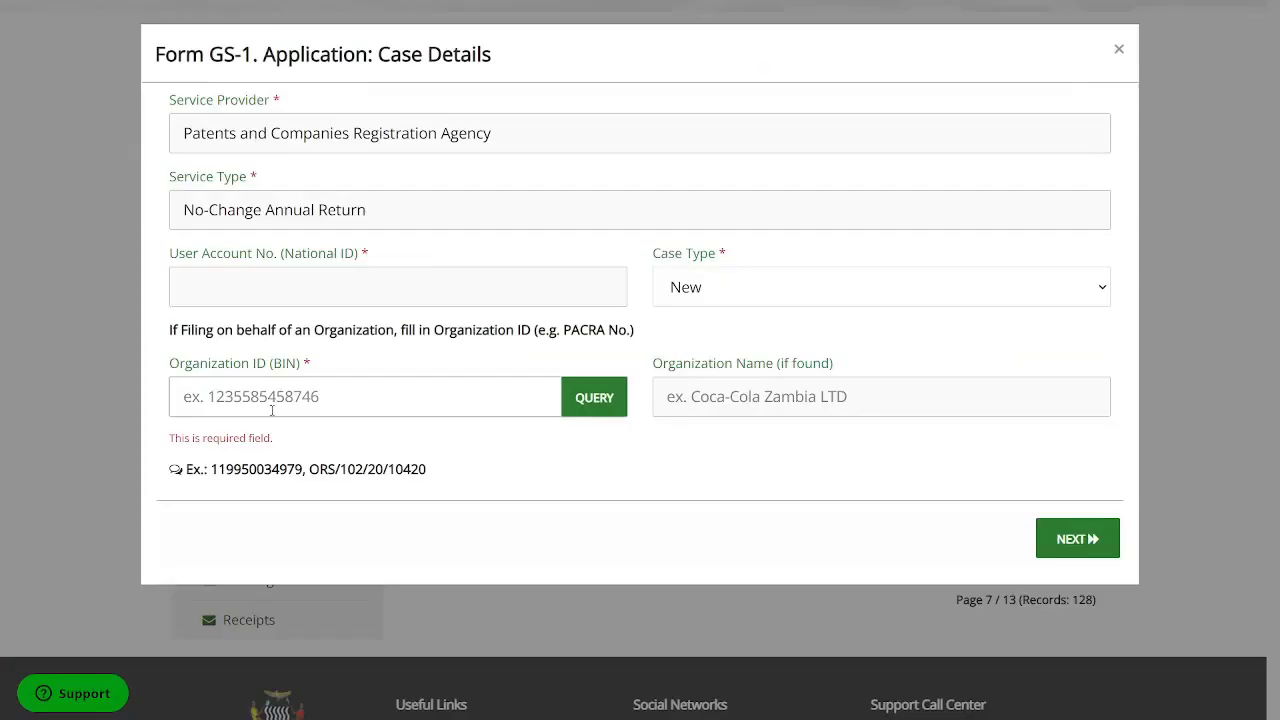
Query the organization with the copied business ID and continue past its retrieved details to the service description.
left_click(271, 398)
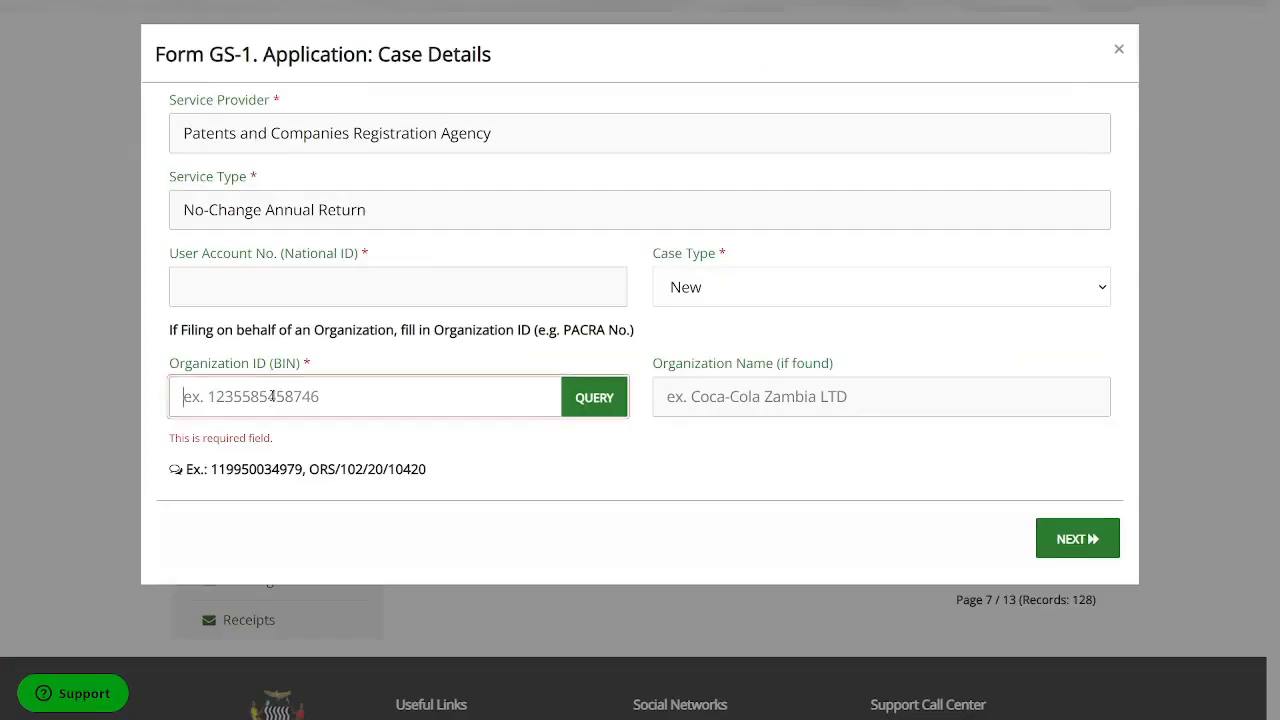
key("ctrl+v")
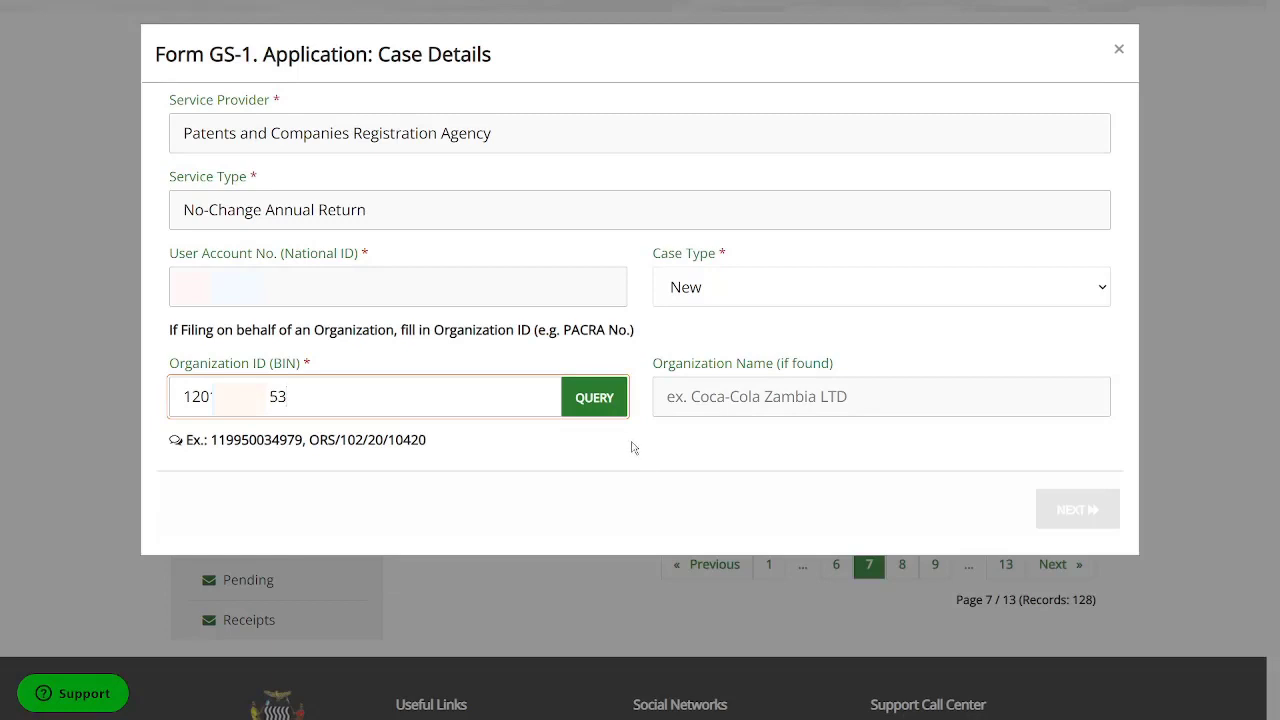
left_click(600, 410)
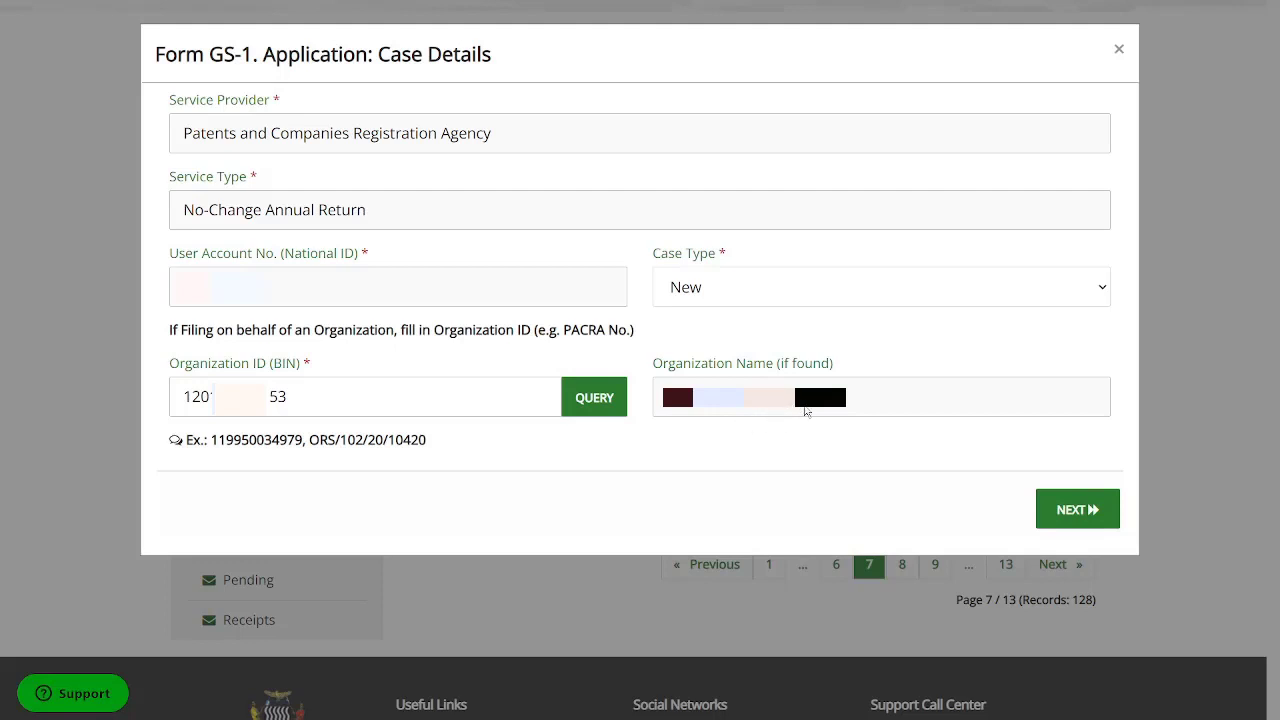
left_click(1077, 511)
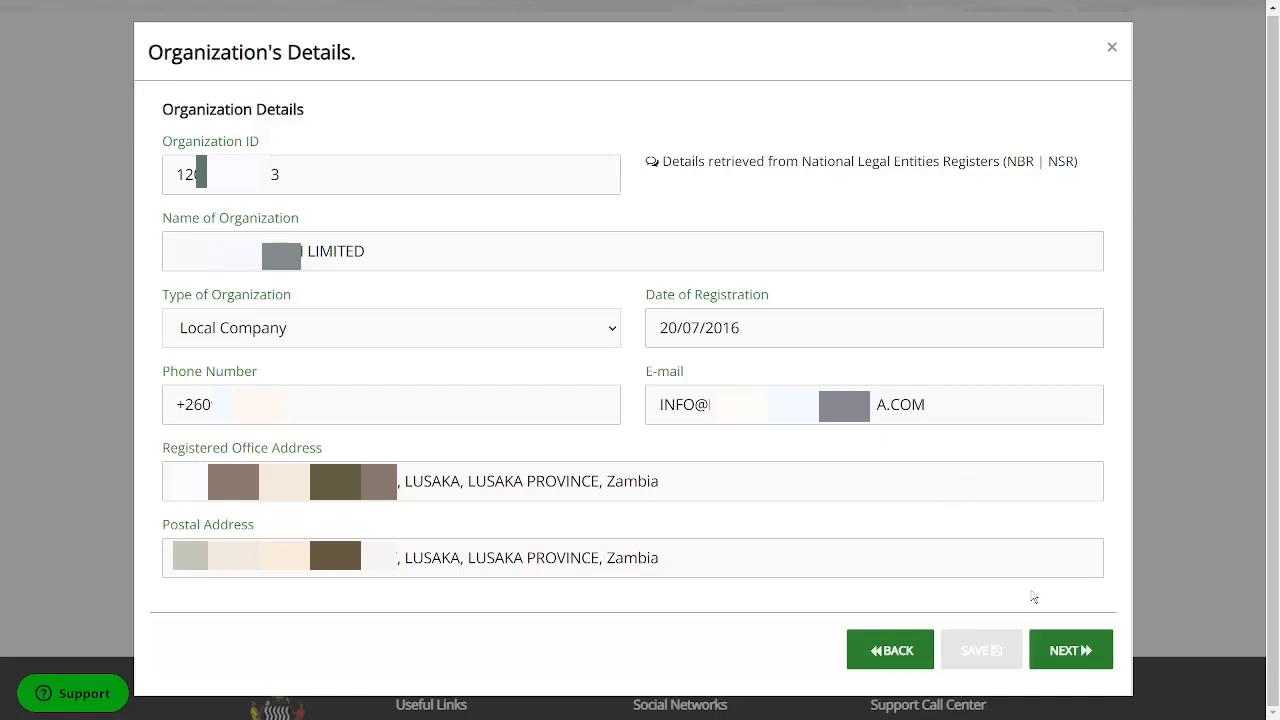
left_click(1050, 648)
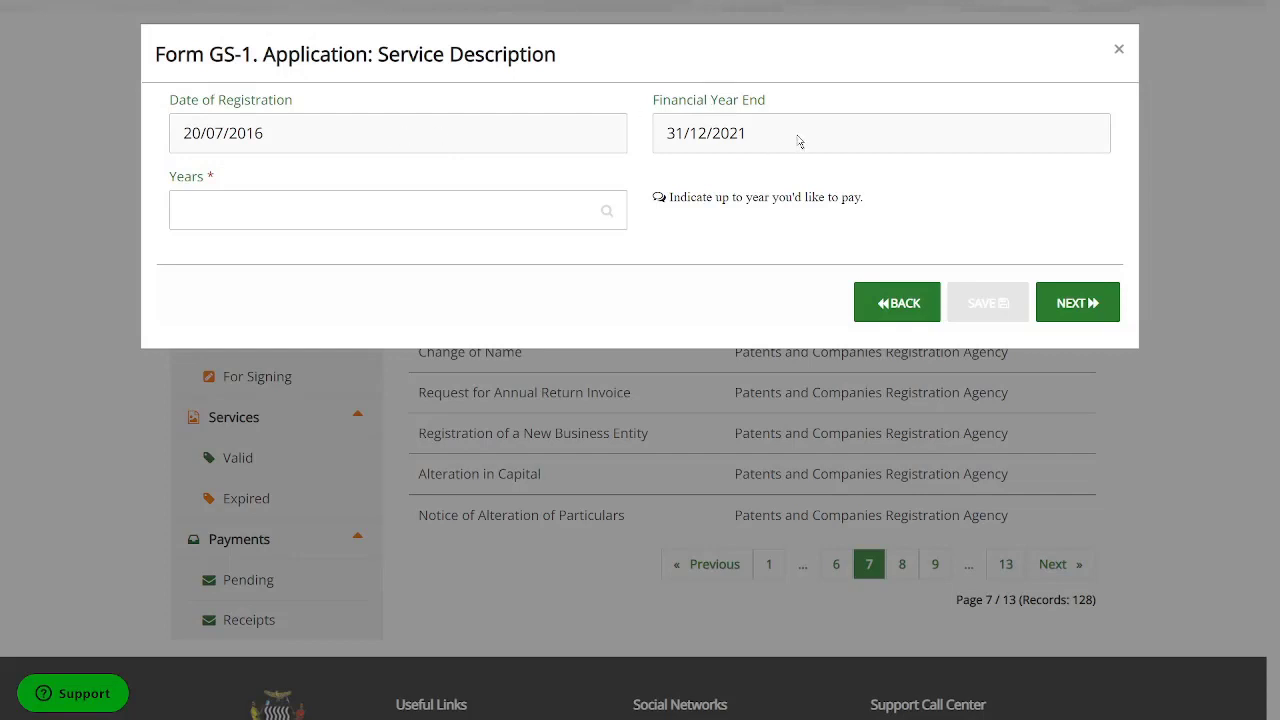
Set the years to "for 1 years (up to 2021)" and proceed to payment.
left_click(347, 214)
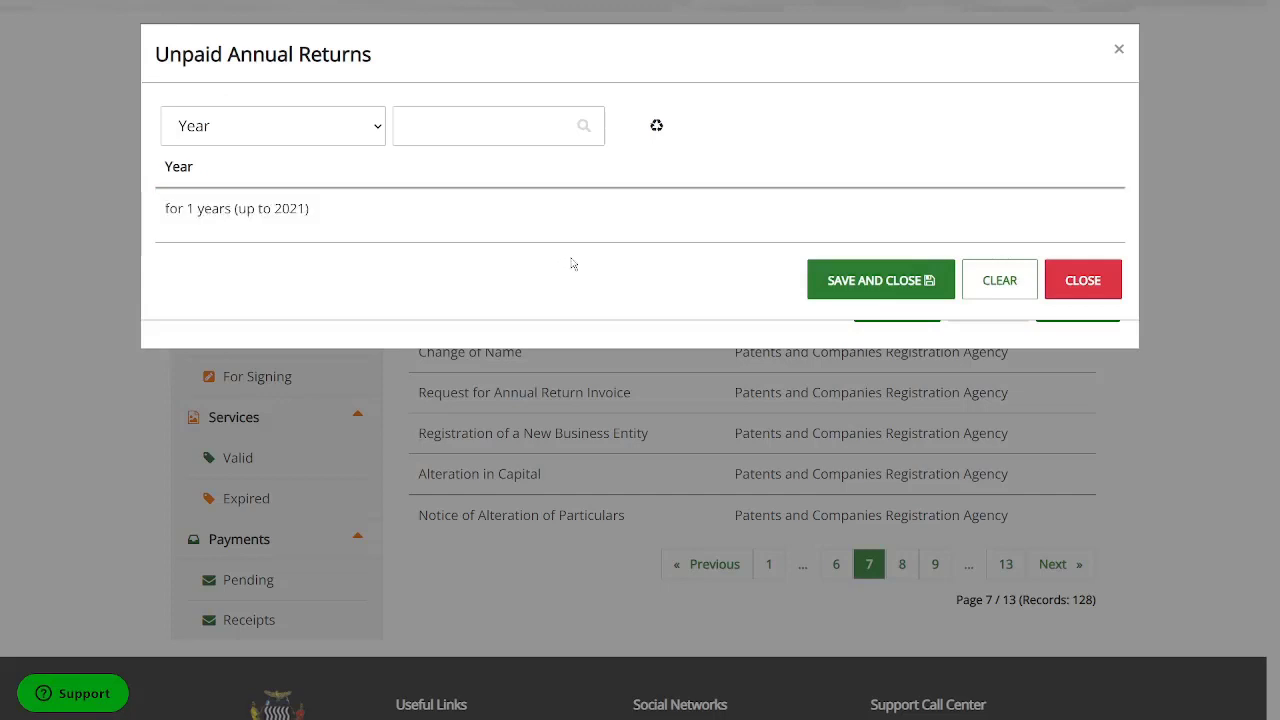
left_click(587, 210)
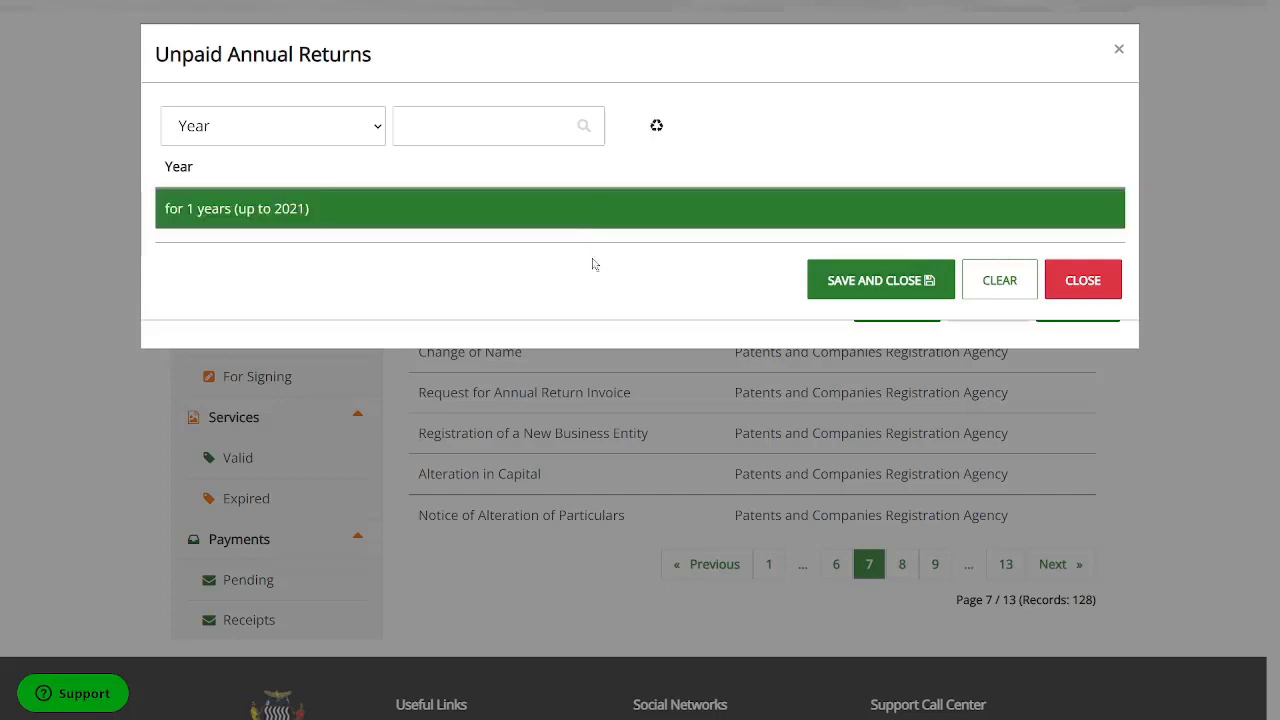
left_click(901, 282)
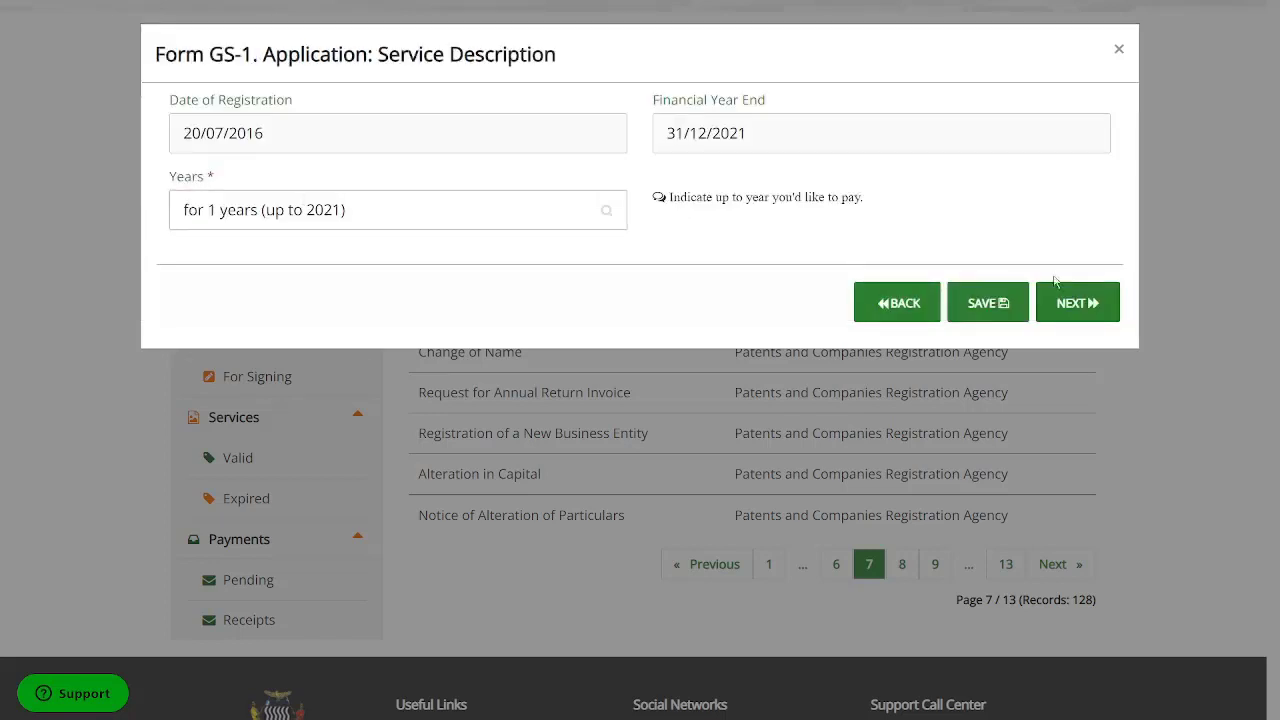
left_click(1091, 303)
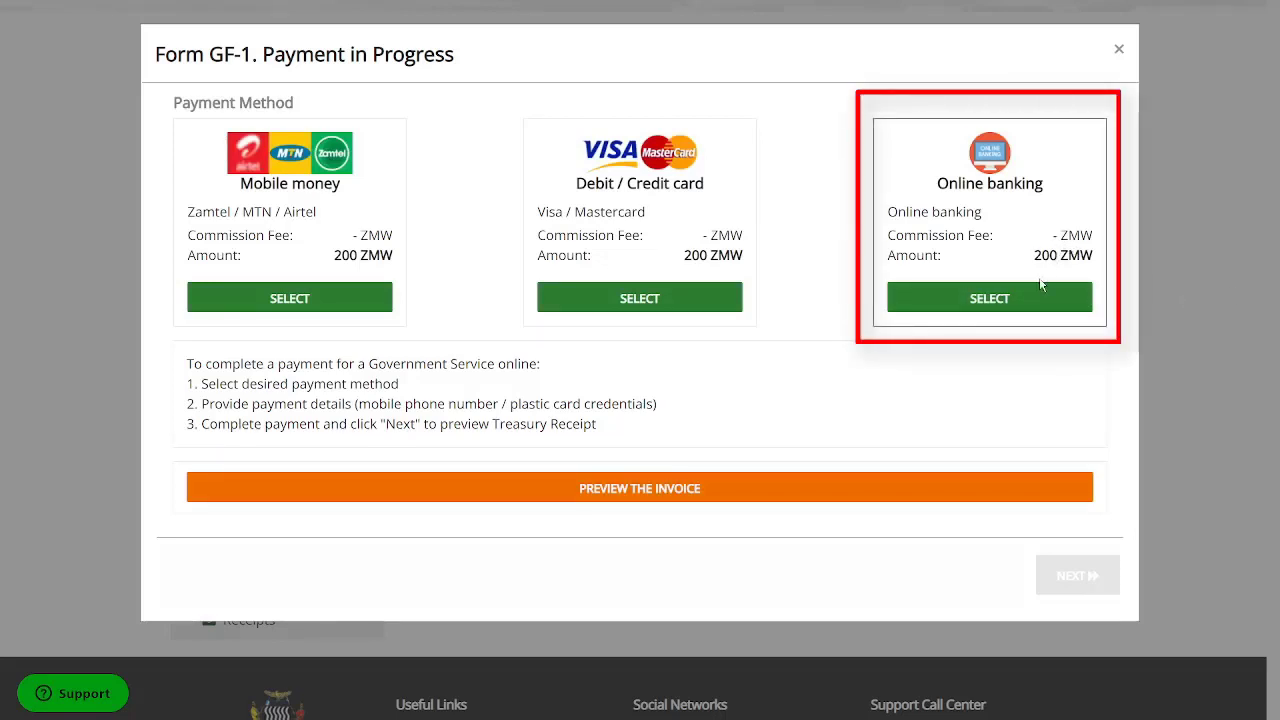
View the banks offered for online banking payment and return to the payment methods.
left_click(994, 297)
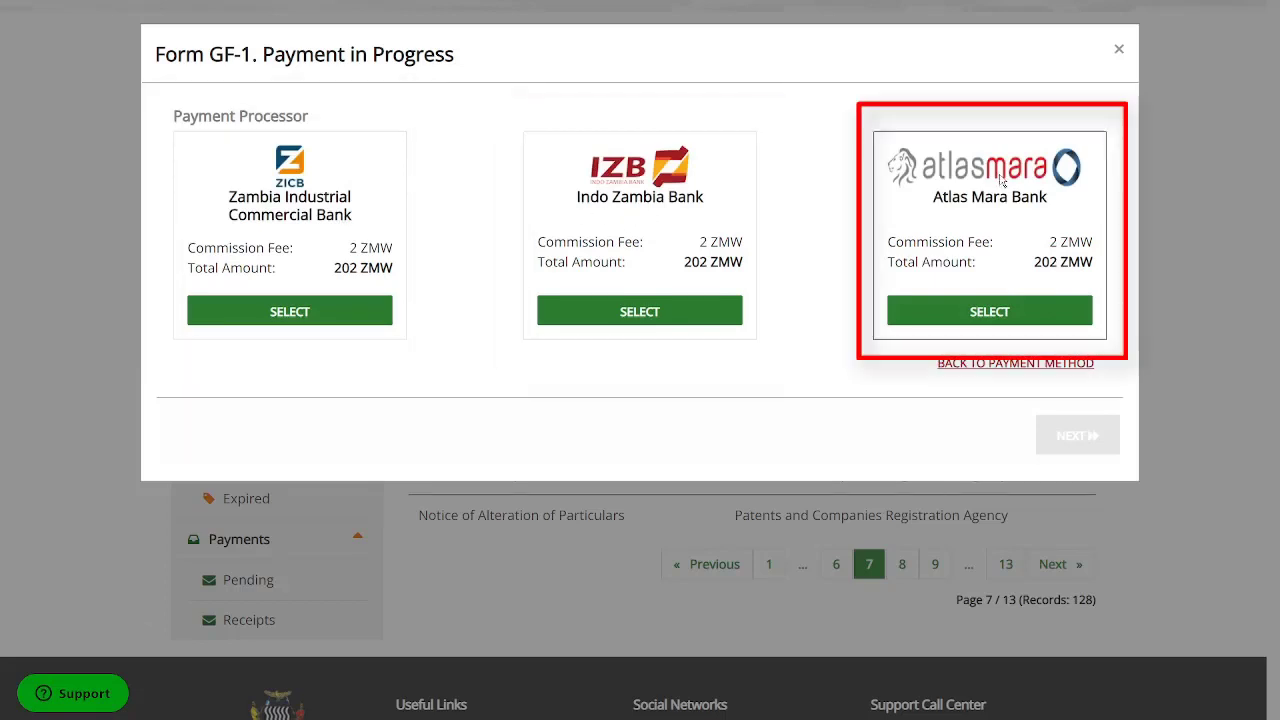
left_click(966, 362)
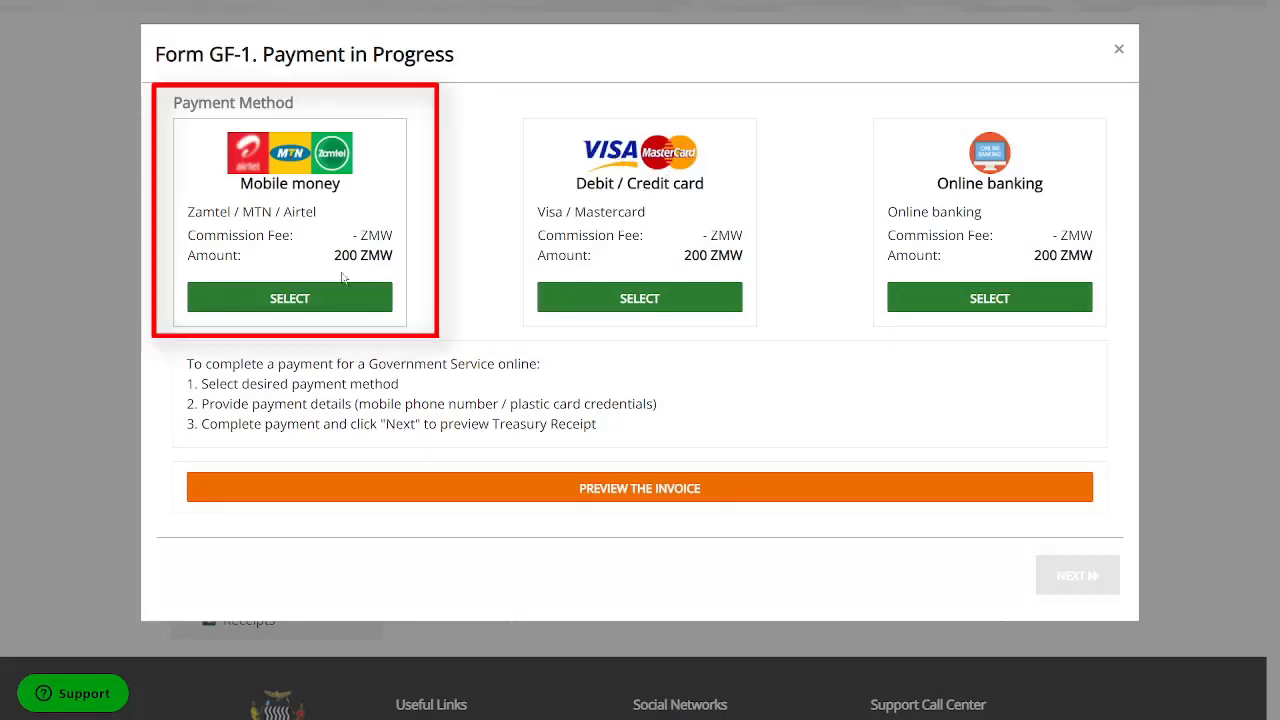
Choose Zamtel Mobile money as the payment option and enter the payer's mobile phone number.
left_click(287, 298)
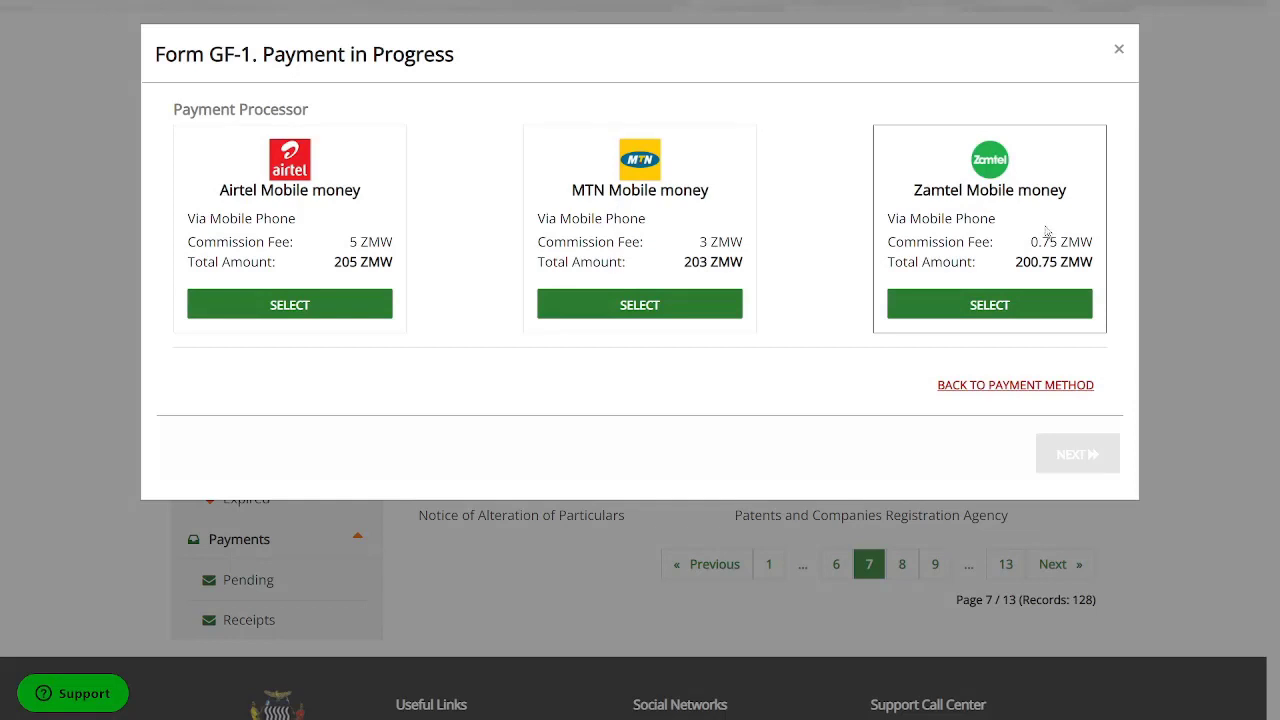
left_click(988, 304)
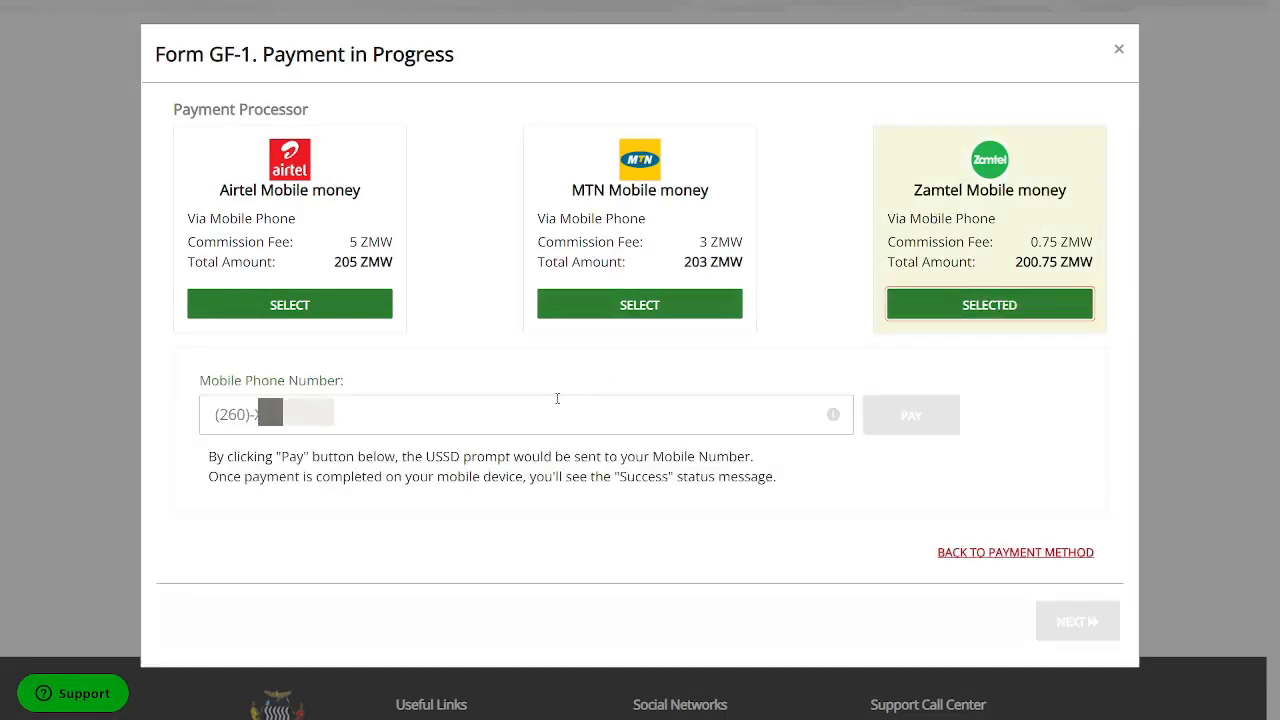
left_click(517, 412)
type("260)-9")
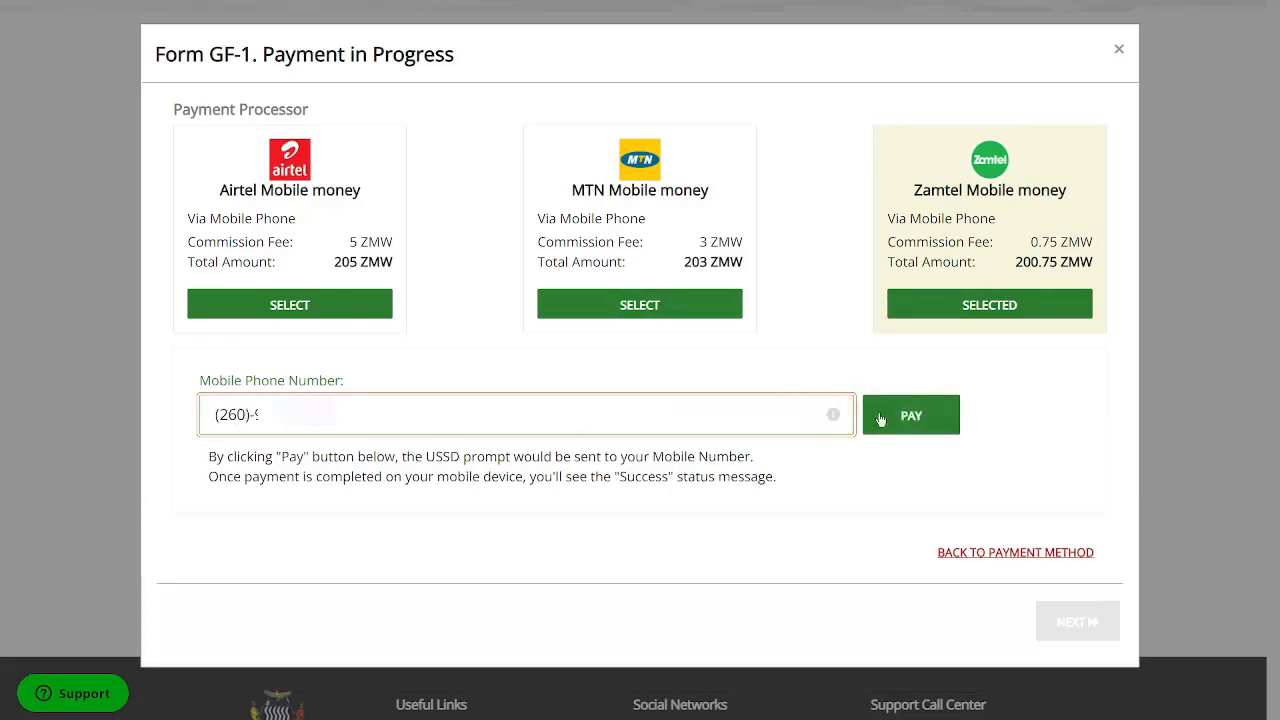
Submit the payment, authorise it with the mobile money PIN on the phone, and retry the payment request page.
left_click(882, 415)
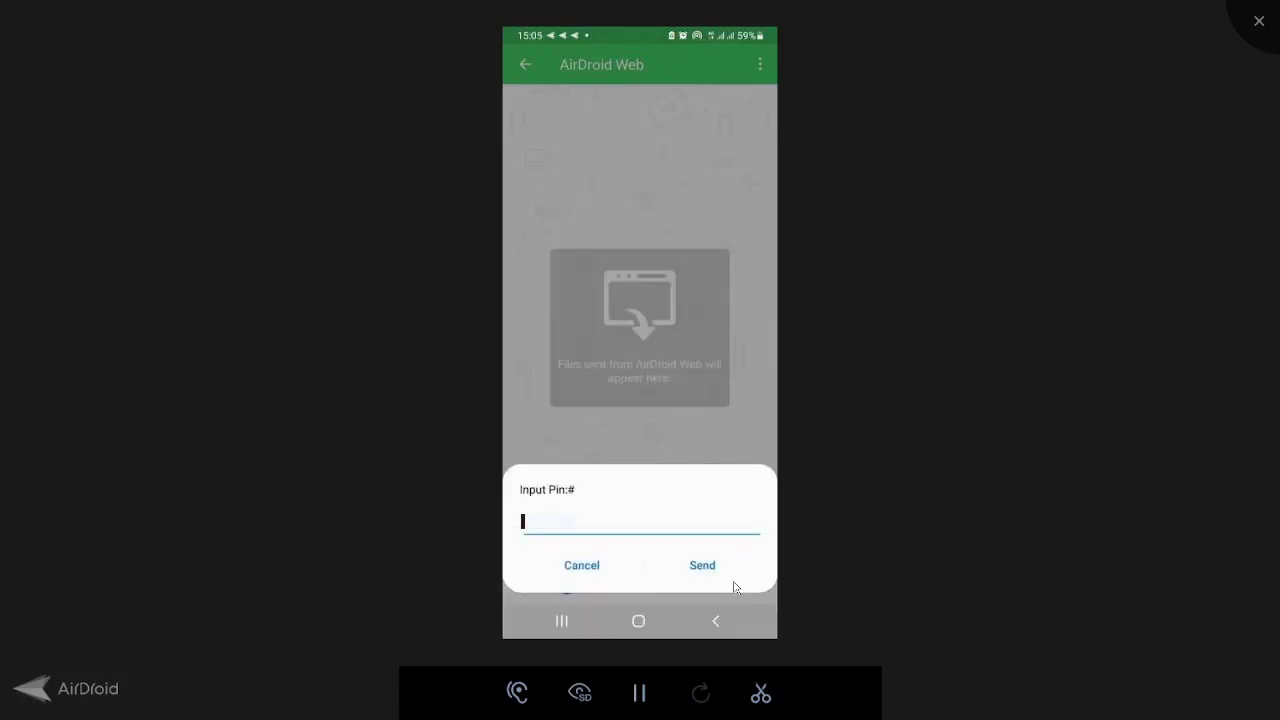
left_click(701, 566)
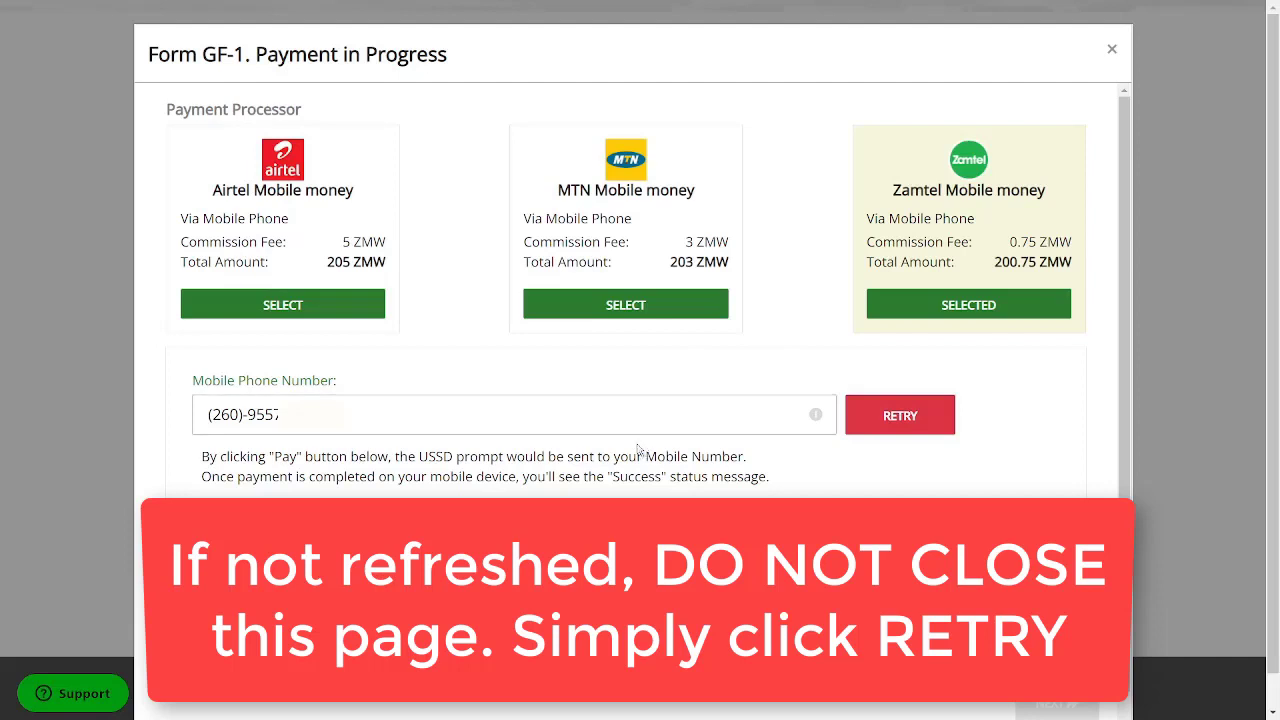
left_click(899, 416)
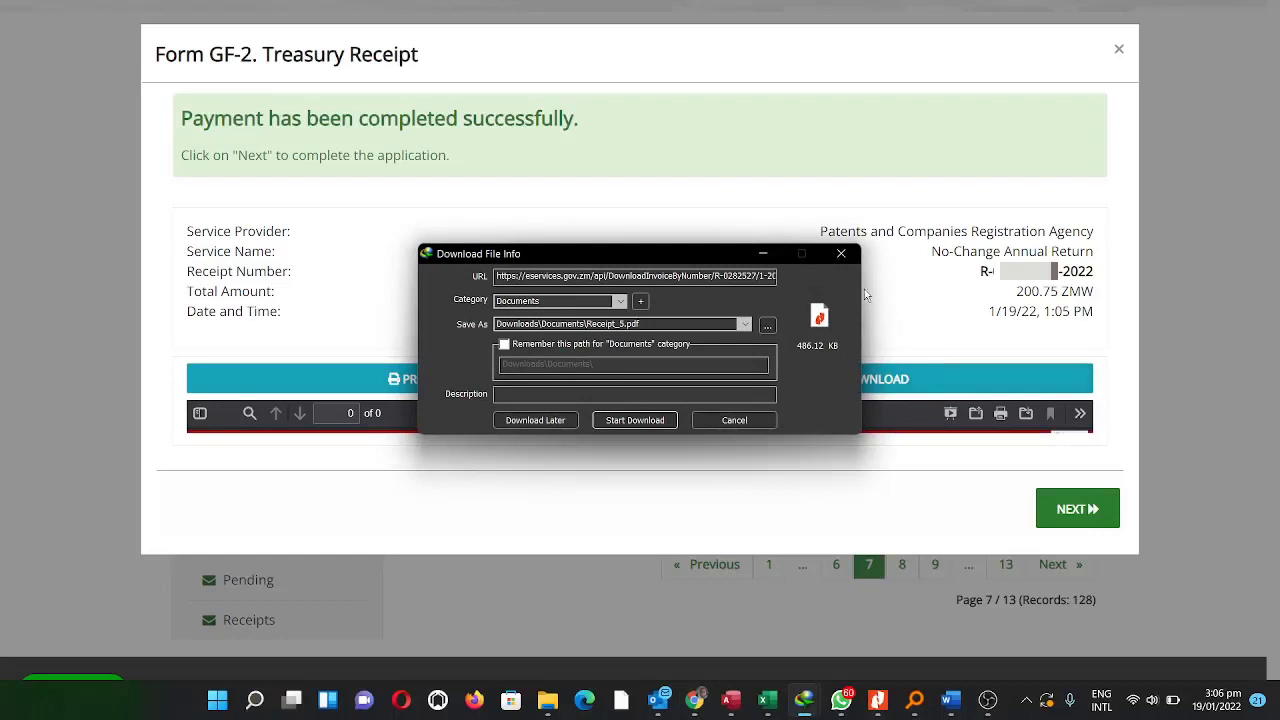
Cancel the automatic receipt download without adding a download exception and continue to the e-service printout.
left_click(842, 256)
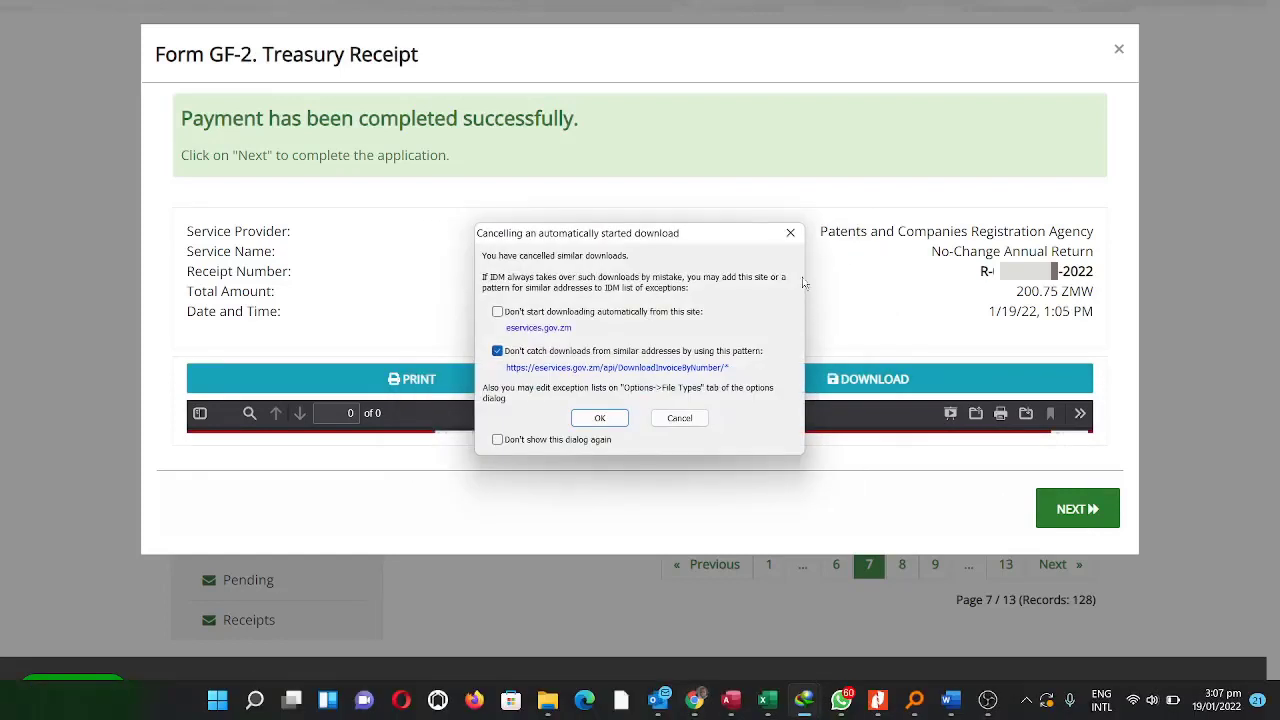
left_click(791, 236)
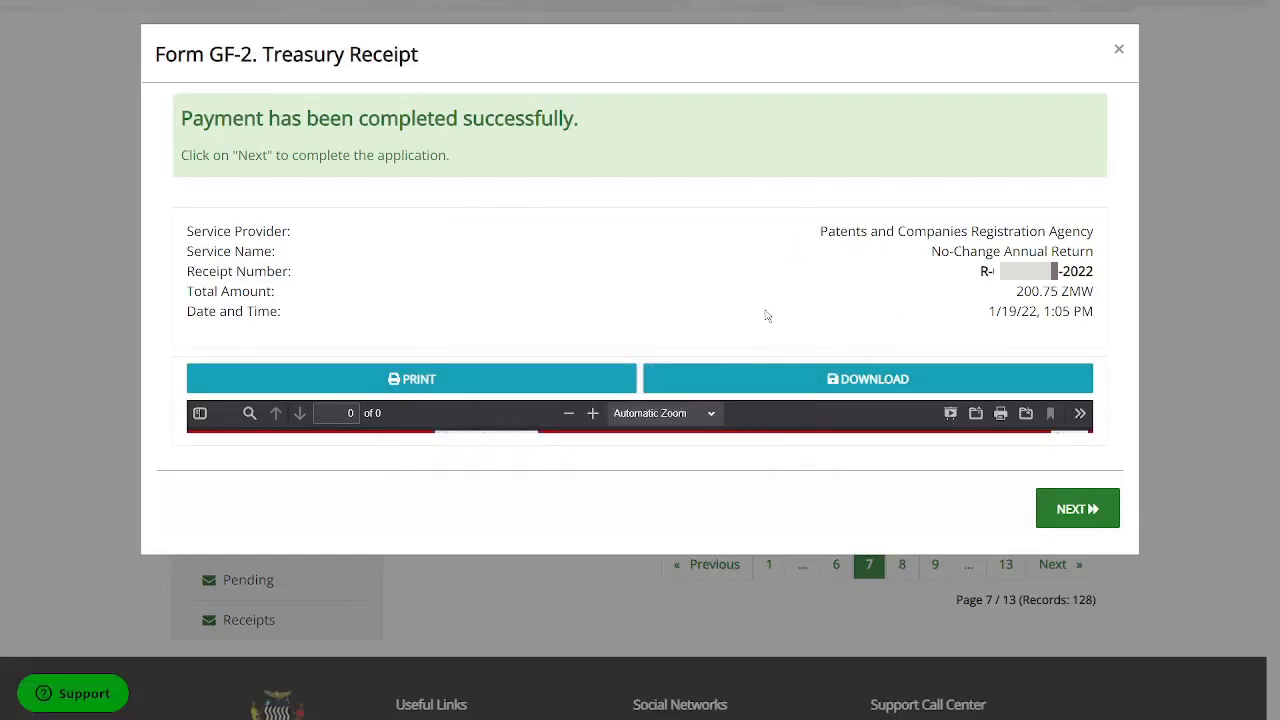
left_click(1072, 505)
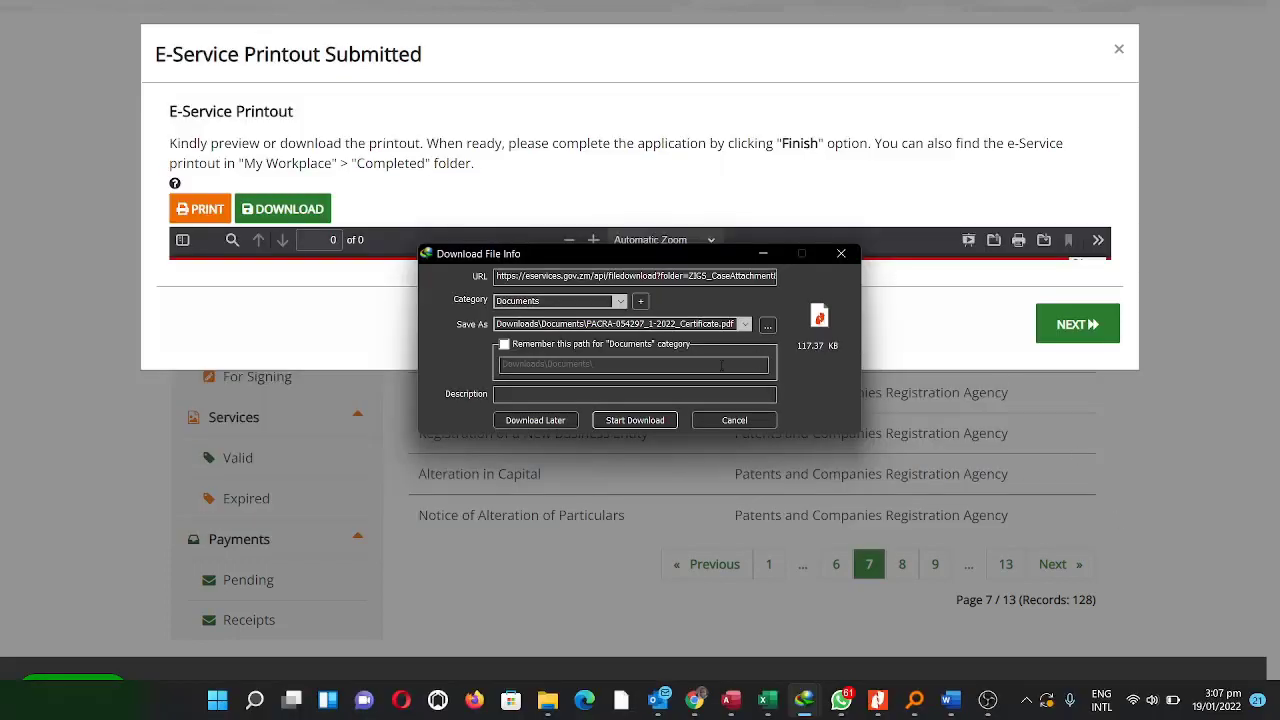
Download the annual return certificate PDF and open it to review the confirmation statement.
left_click(634, 420)
left_click(508, 400)
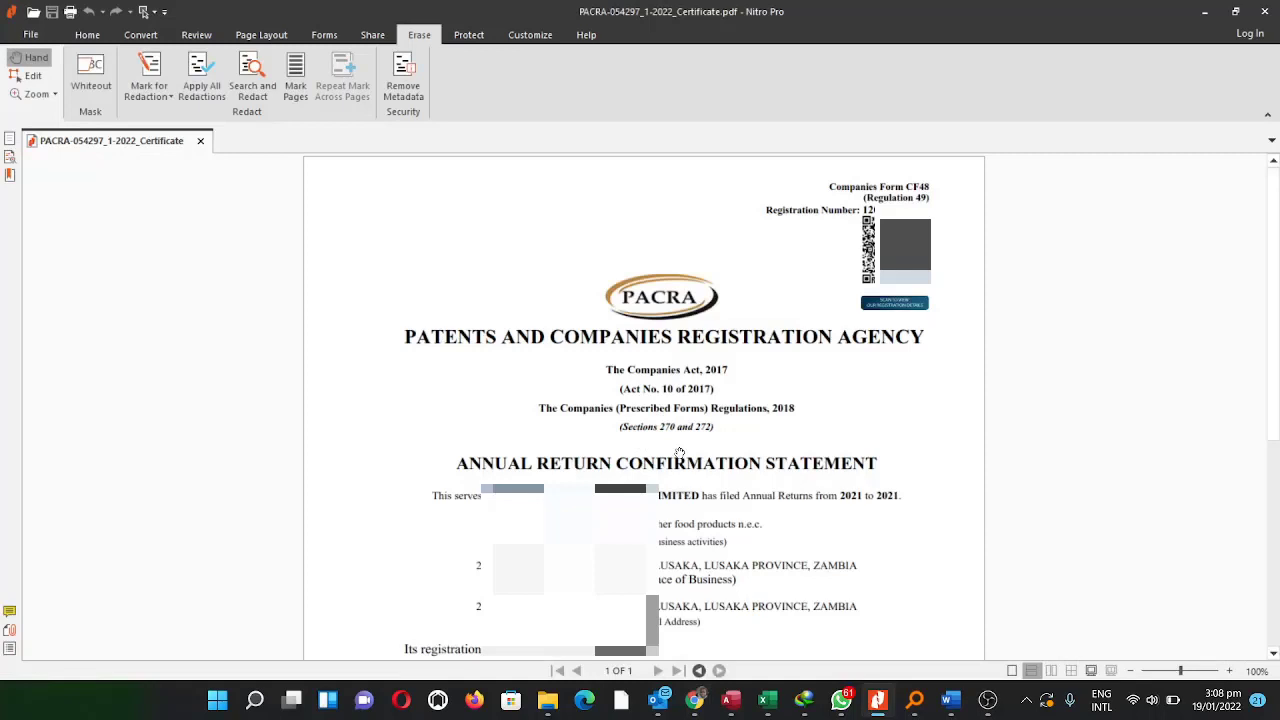
scroll(679, 453, "down", 3)
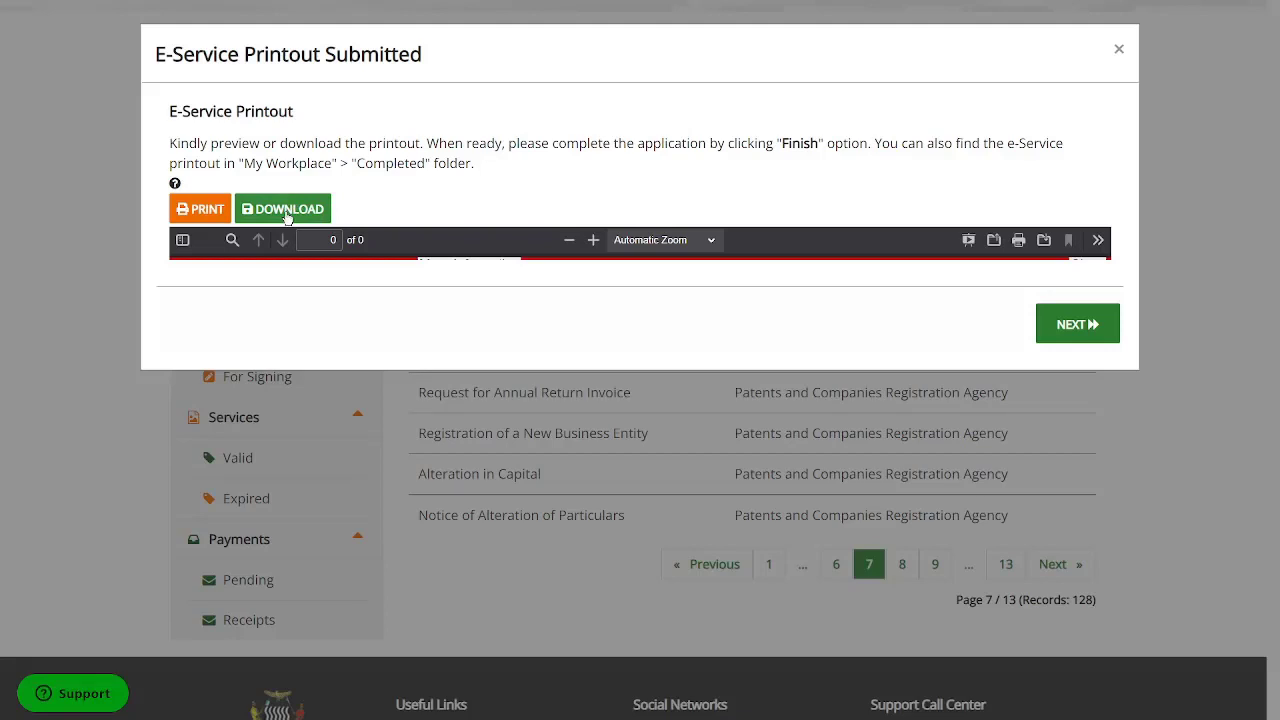
Download the e-service printout from the submission form and proceed to the final submission page.
left_click(288, 218)
left_click(1077, 324)
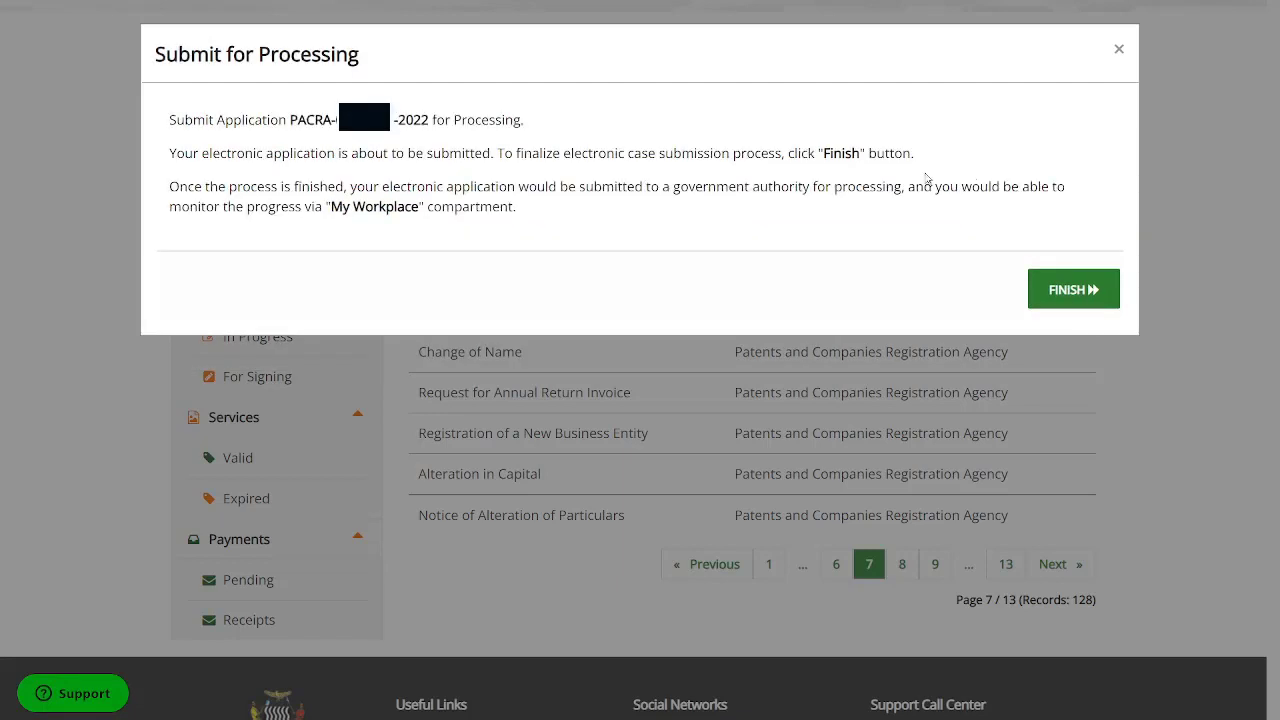
Finish submitting the annual return application for processing and open the list of completed applications.
left_click(1046, 284)
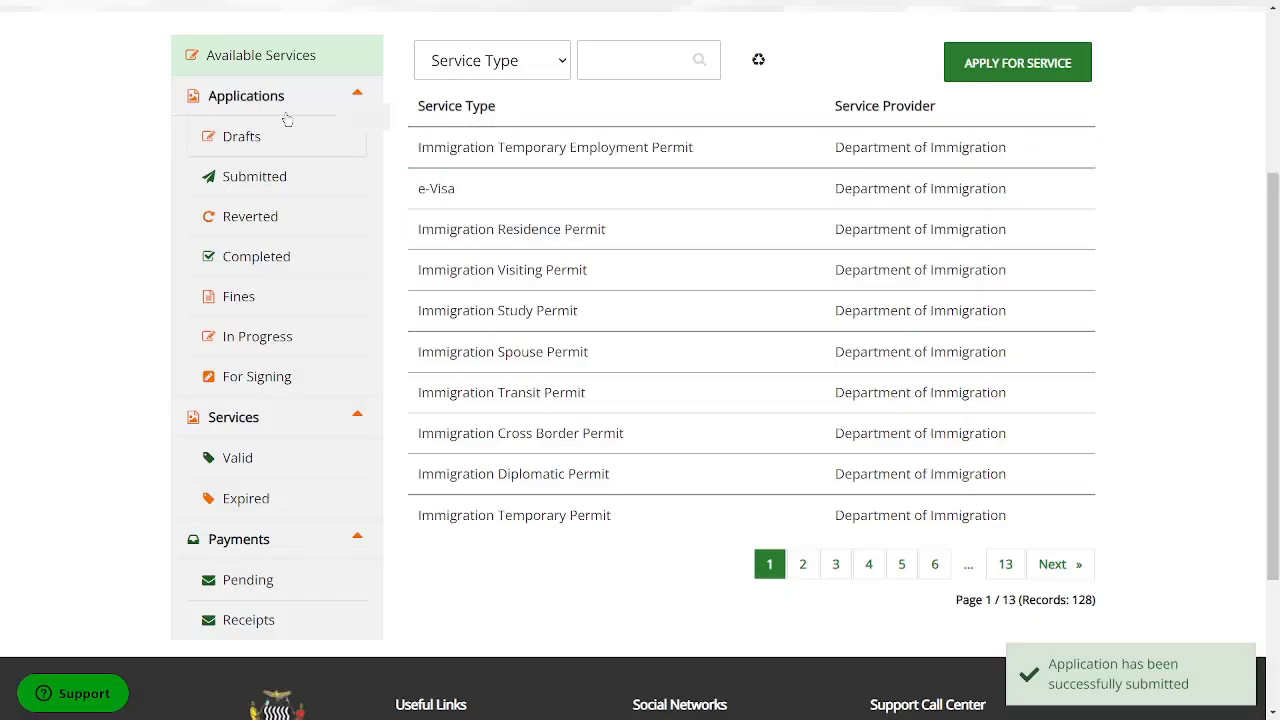
left_click(245, 262)
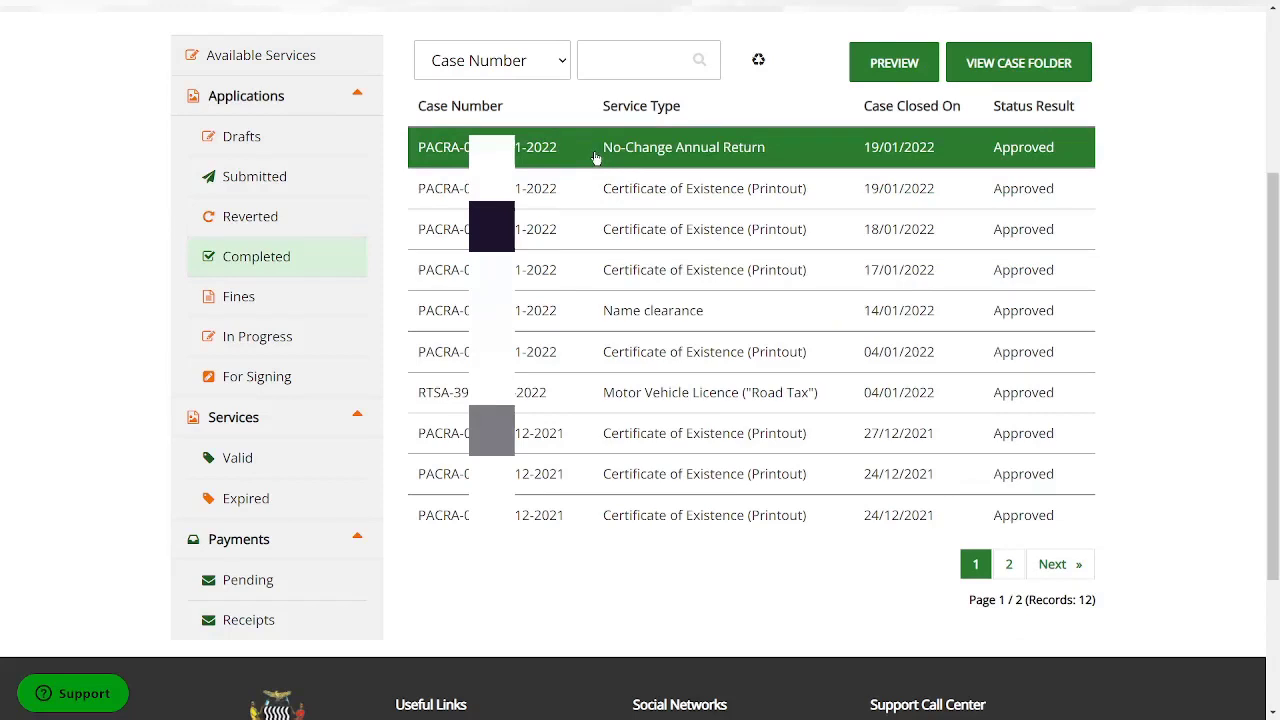
Preview the approved No-Change Annual Return application closed on 19/01/2022 and download its document.
left_click(798, 142)
left_click(905, 66)
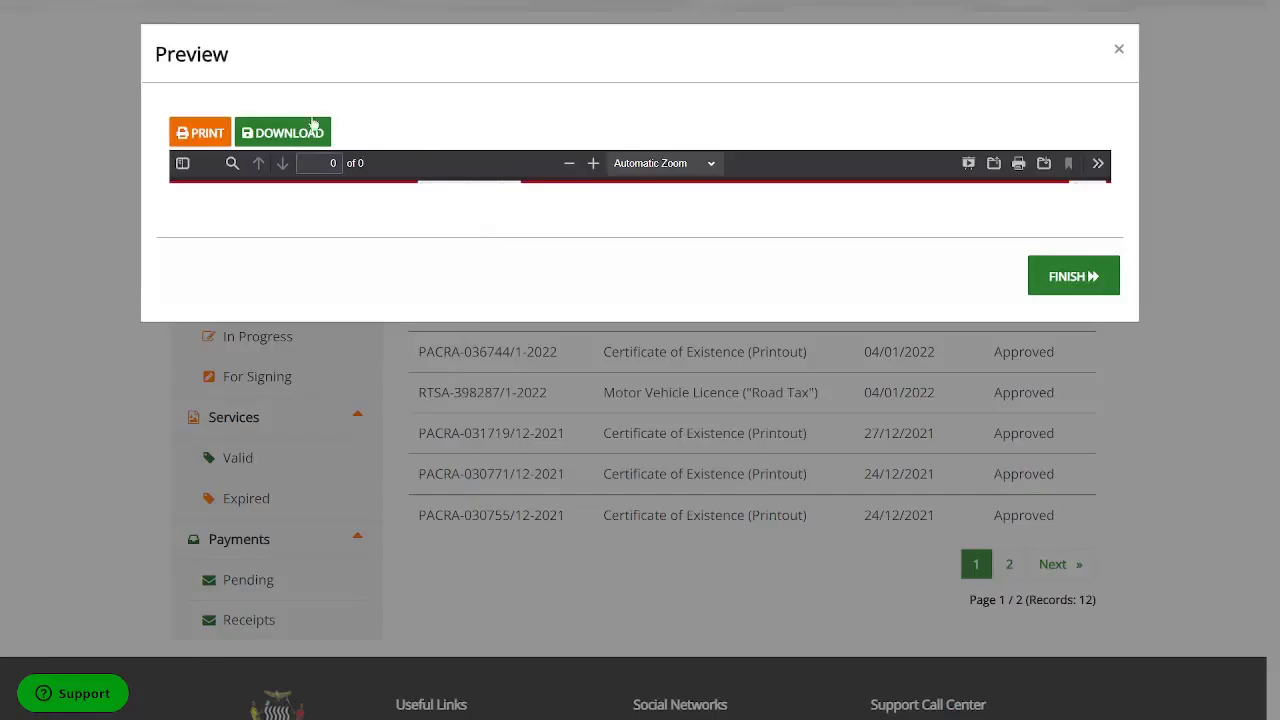
left_click(285, 133)
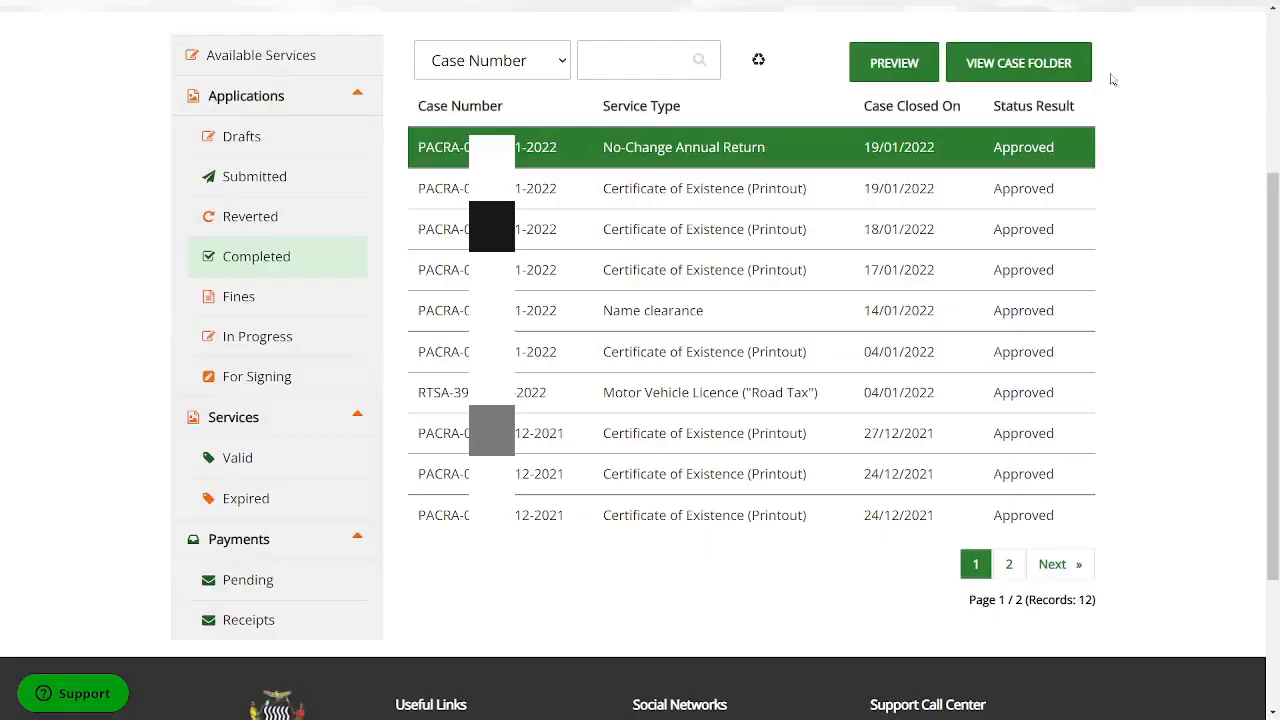
Review the case info, documents and payments in the No-Change Annual Return's case folder, and close the folder.
left_click(1040, 65)
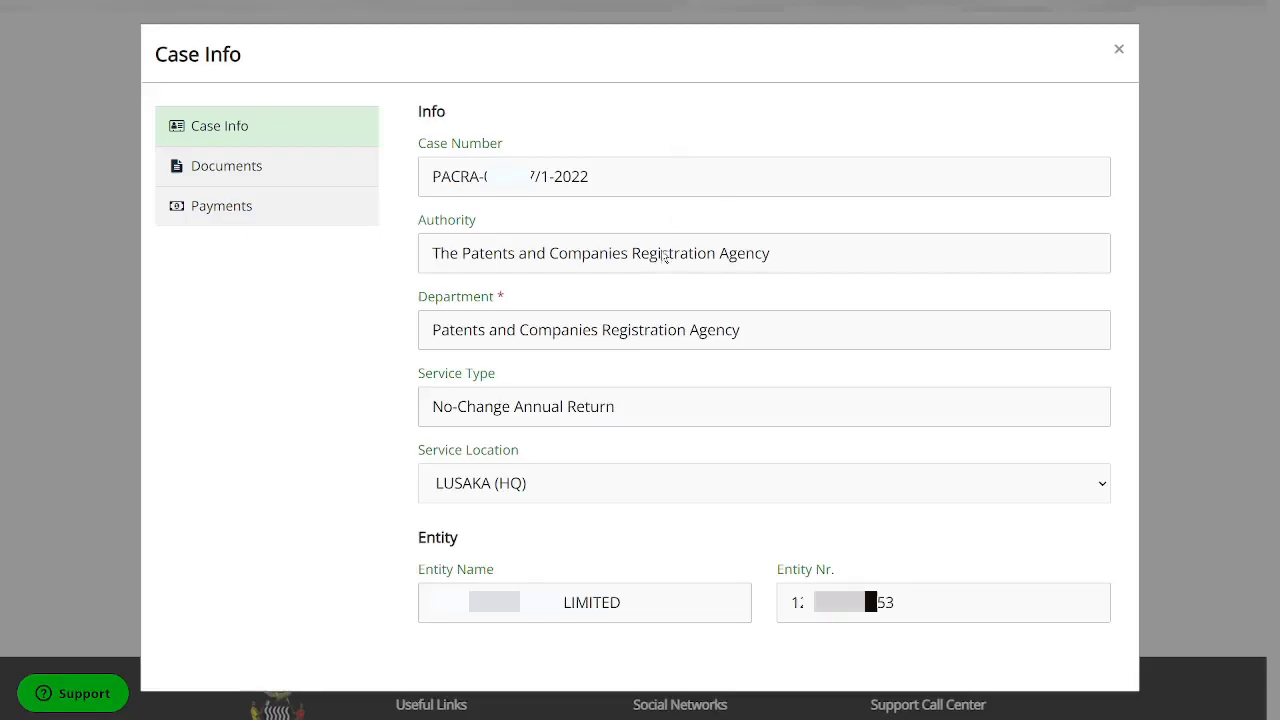
left_click(251, 178)
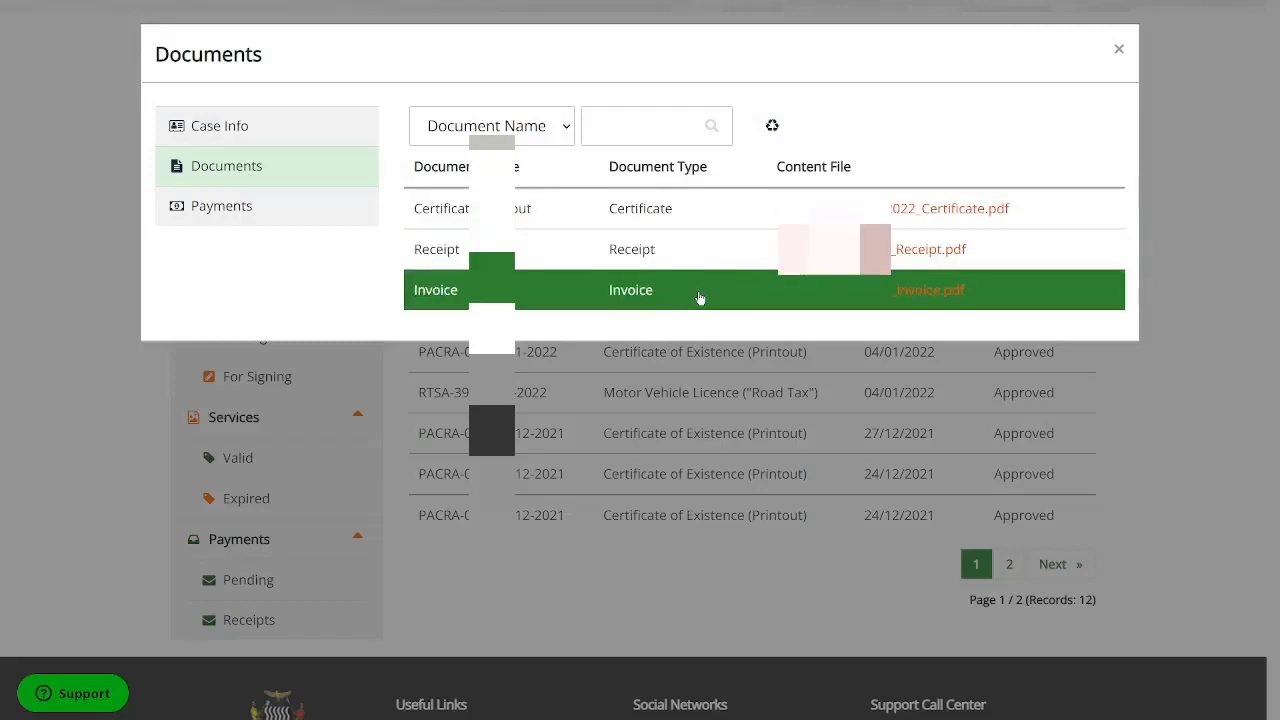
left_click(225, 207)
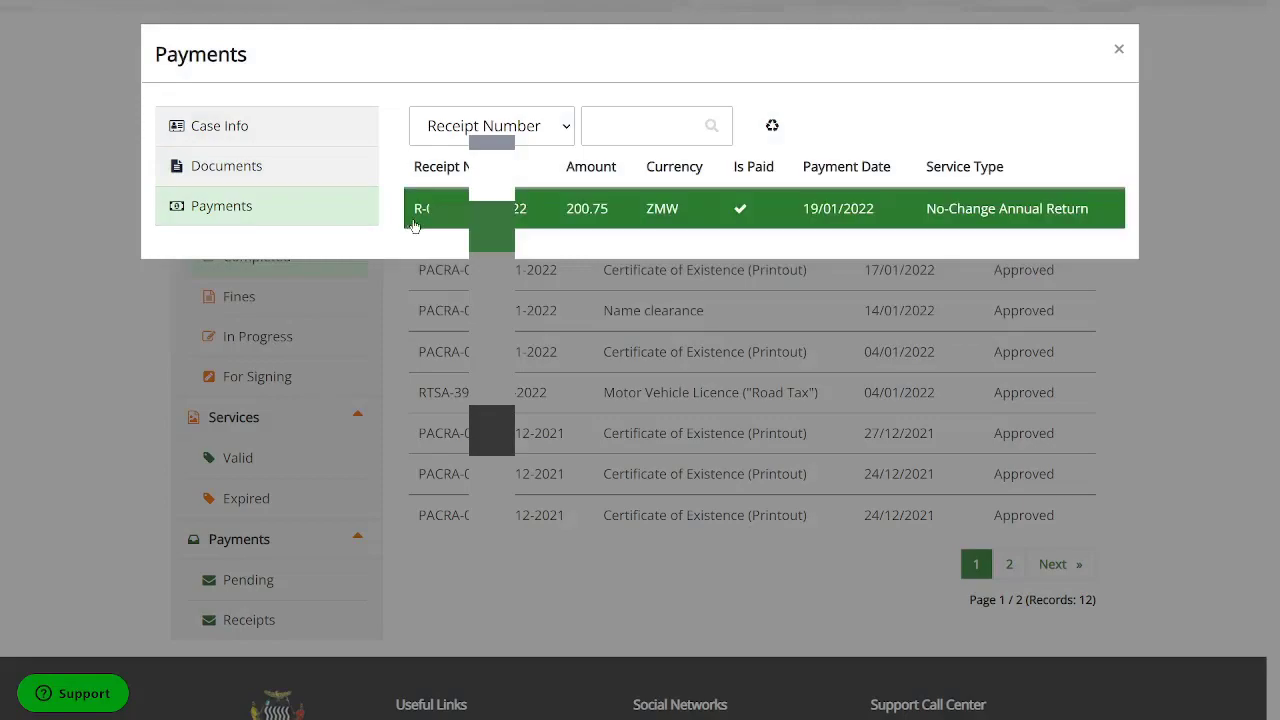
left_click(1119, 49)
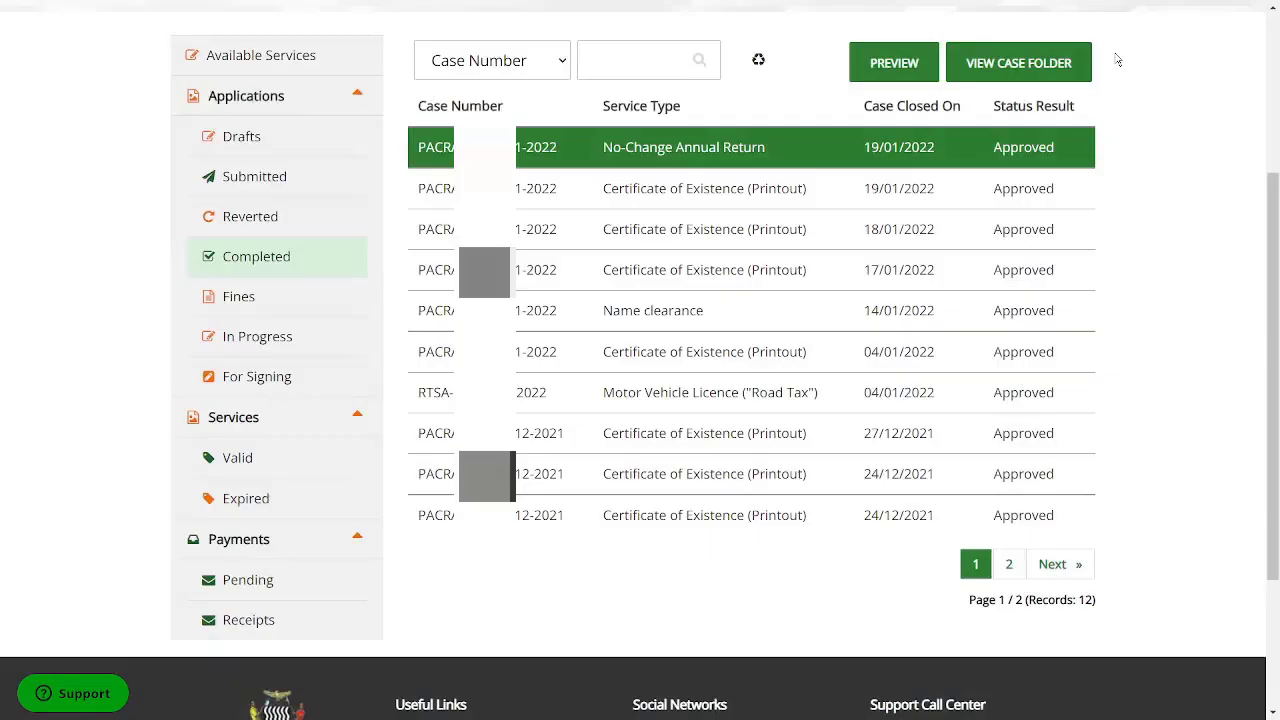